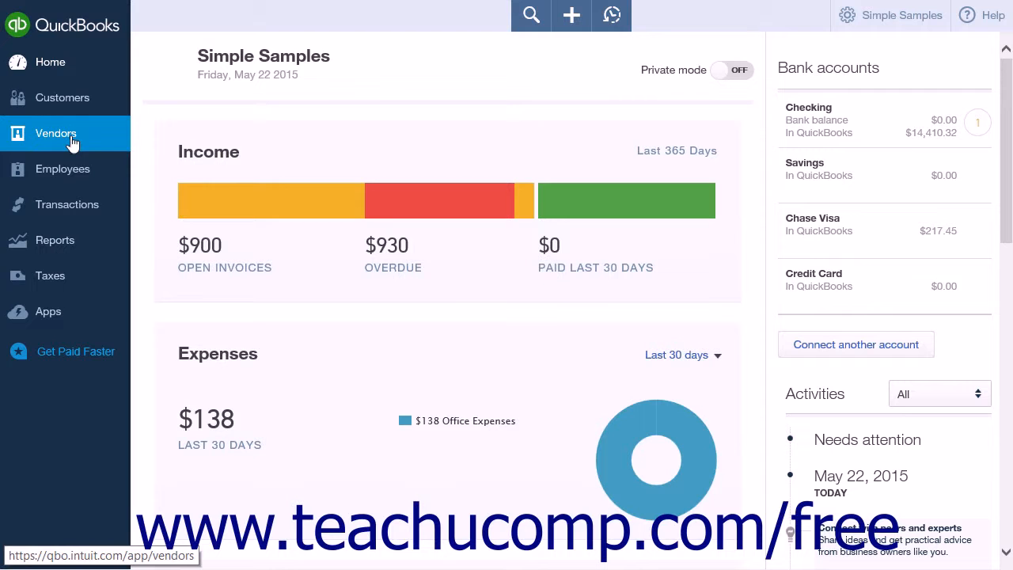
Open the vendor list and look through all the listed vendors.
click(72, 141)
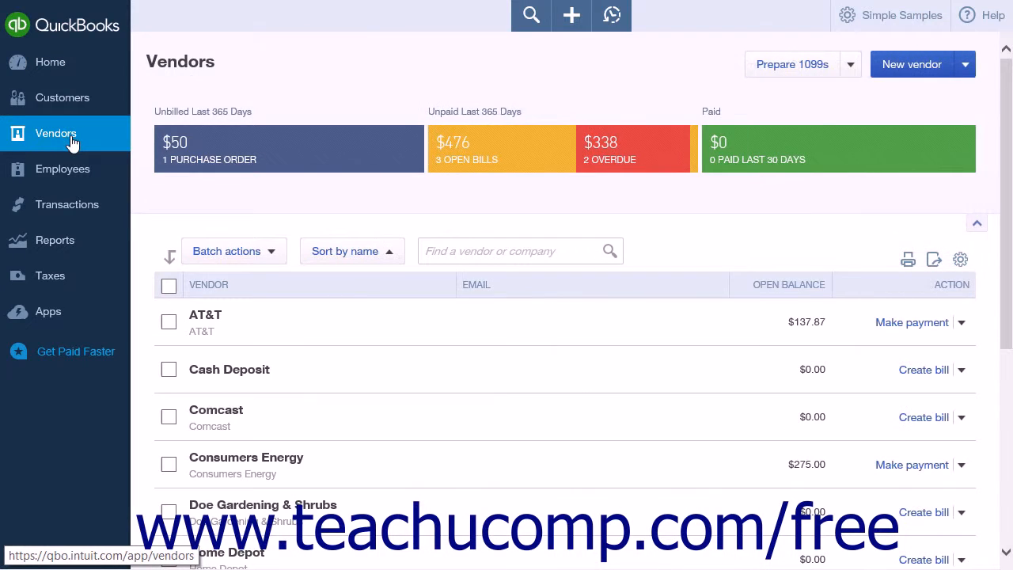
scroll(574, 296, down, 5)
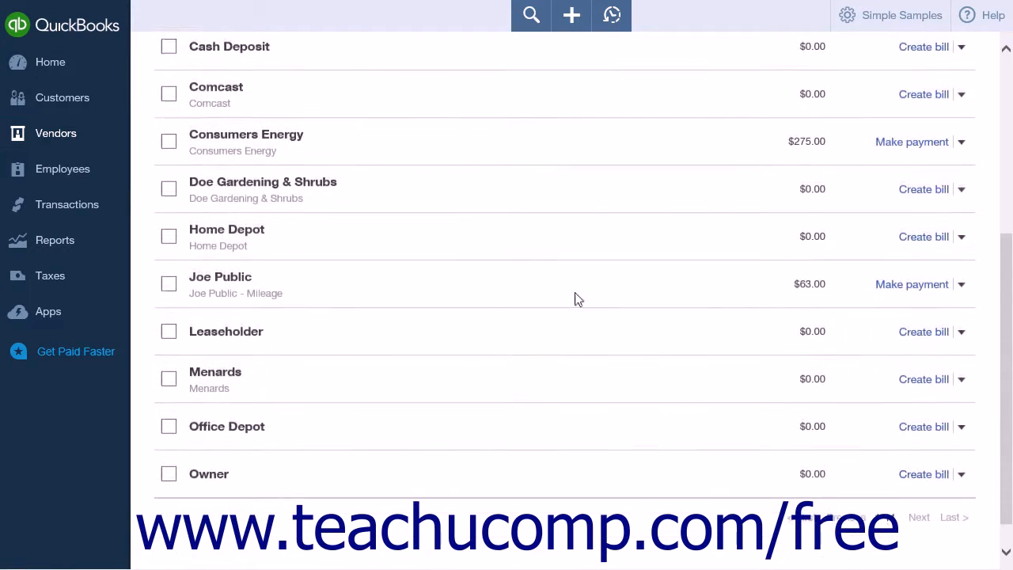
scroll(576, 299, up, 5)
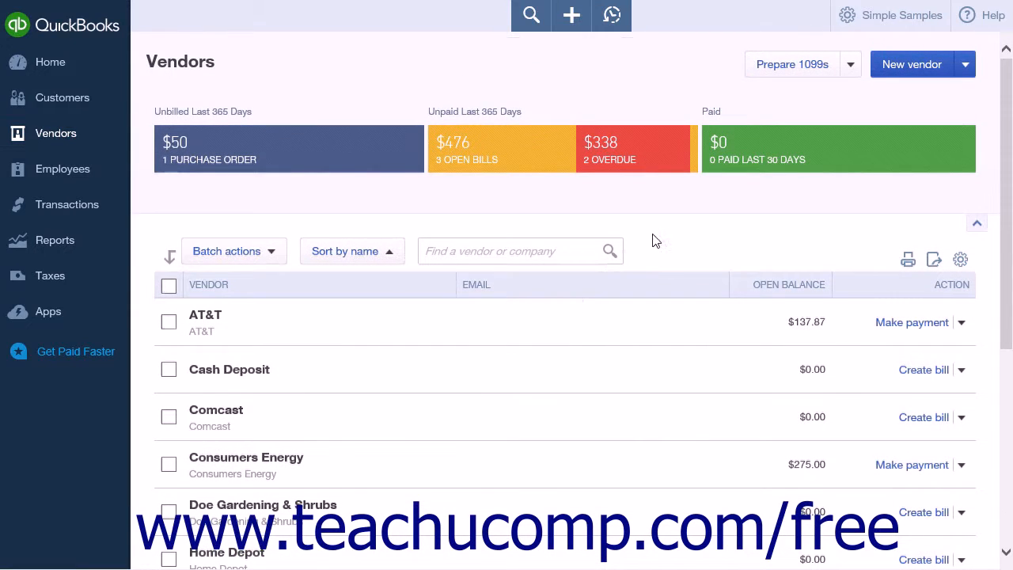
View the 1099 preparation page, return to the vendor list and check the additional options for adding vendors.
click(792, 65)
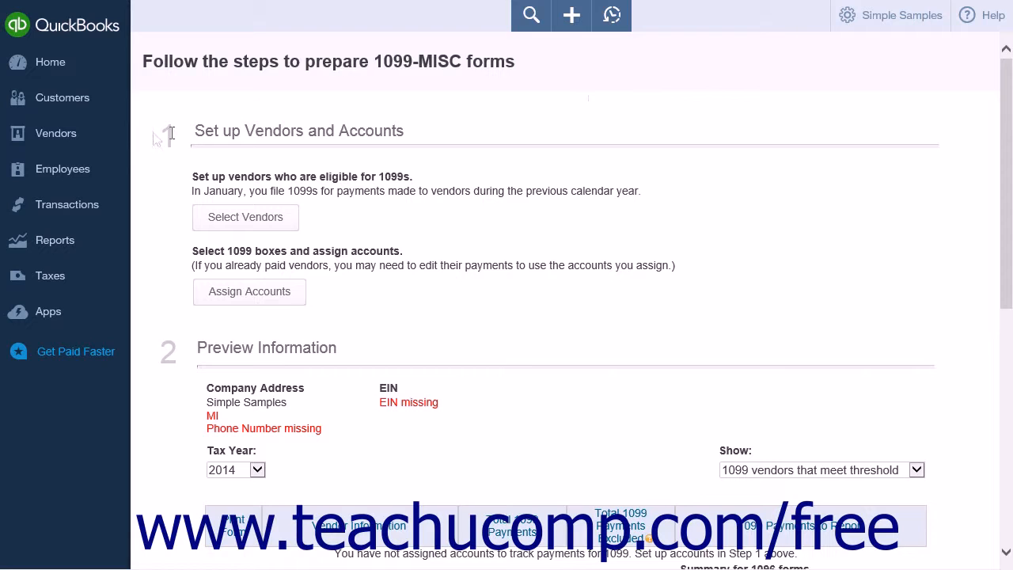
click(108, 141)
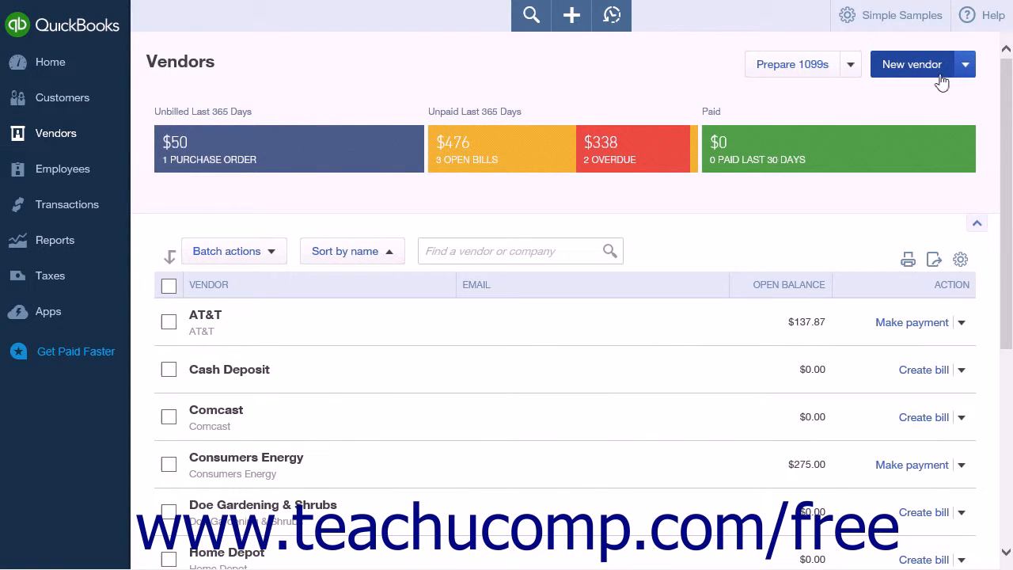
click(966, 74)
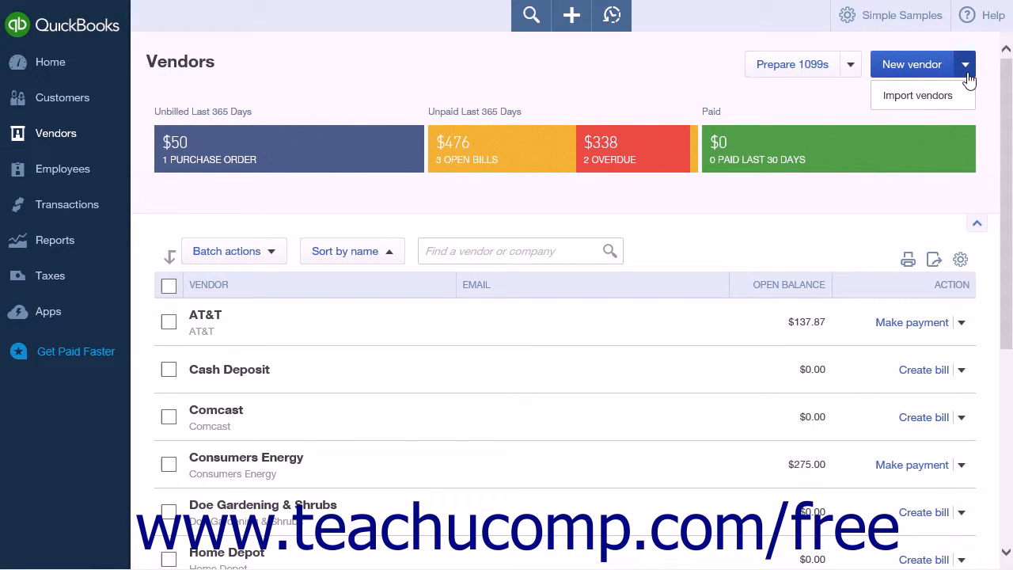
click(966, 72)
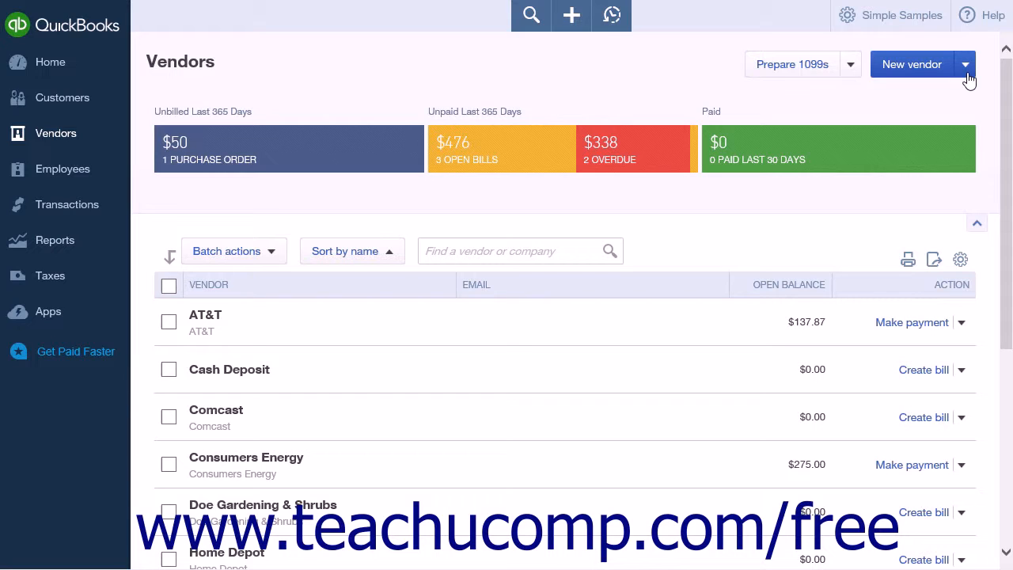
Start a new vendor record with the contact's title, first and last name, and the company White Wood Repair, Co.
click(913, 66)
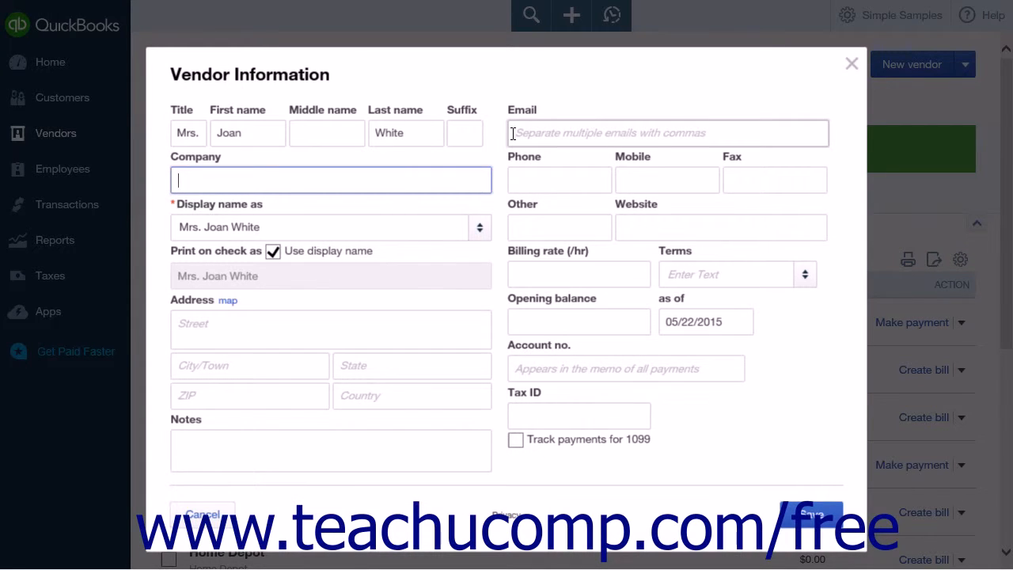
click(513, 133)
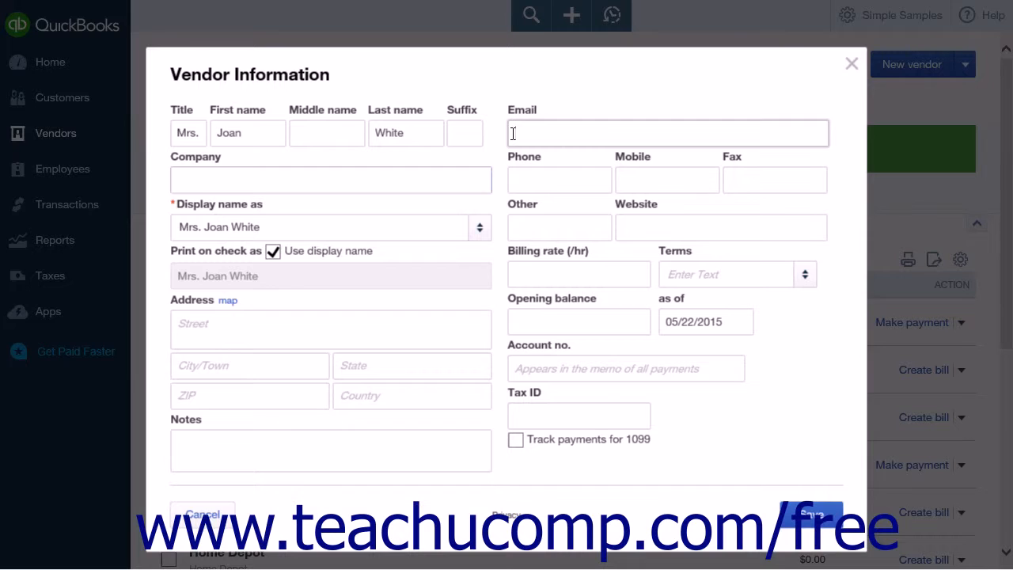
click(352, 170)
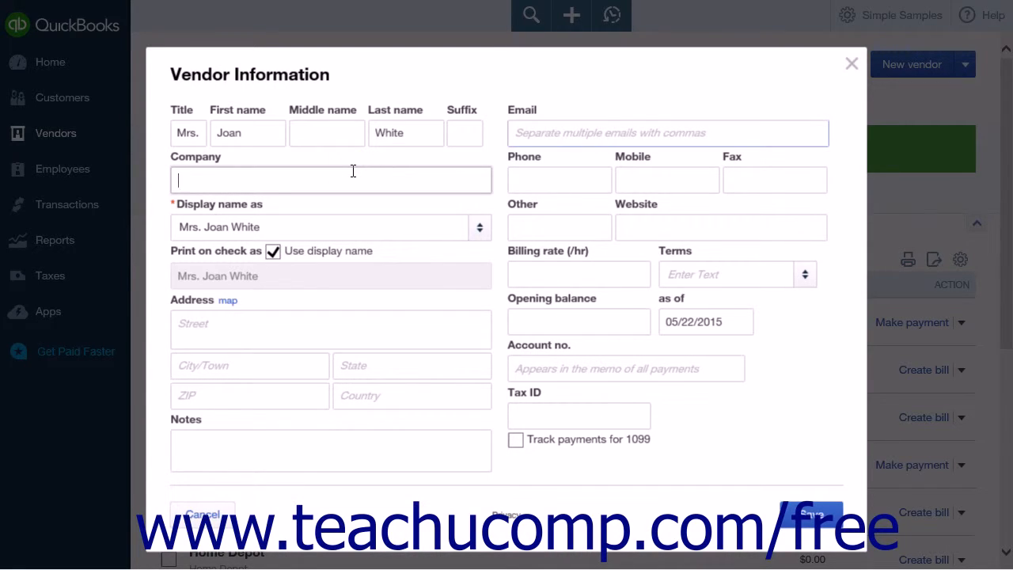
text(White Wood Repair, Co.)
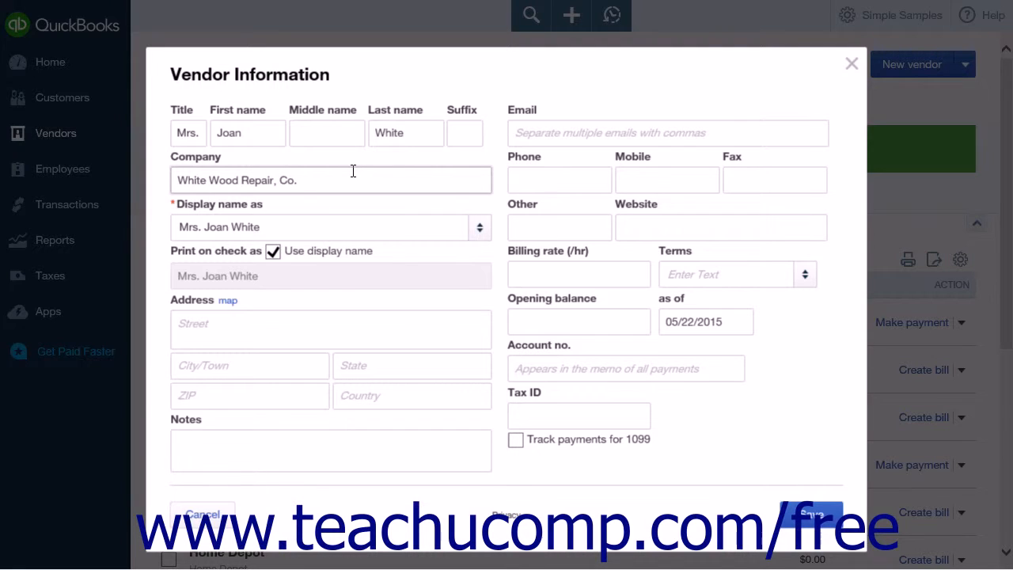
Leave the phone, mobile and fax fields empty and set the vendor's display name to White Wood Repair, Co.
click(538, 177)
click(636, 181)
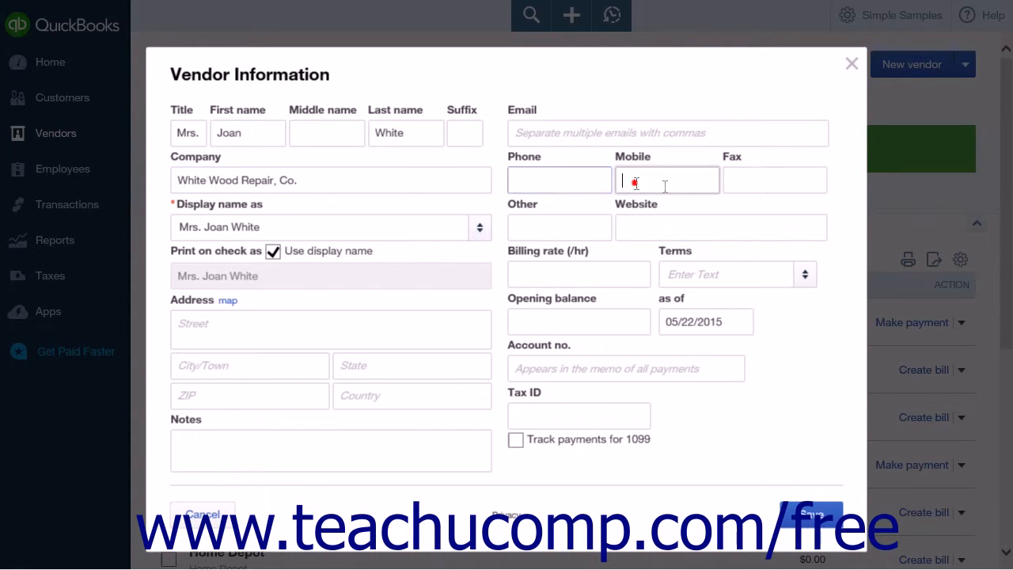
click(757, 182)
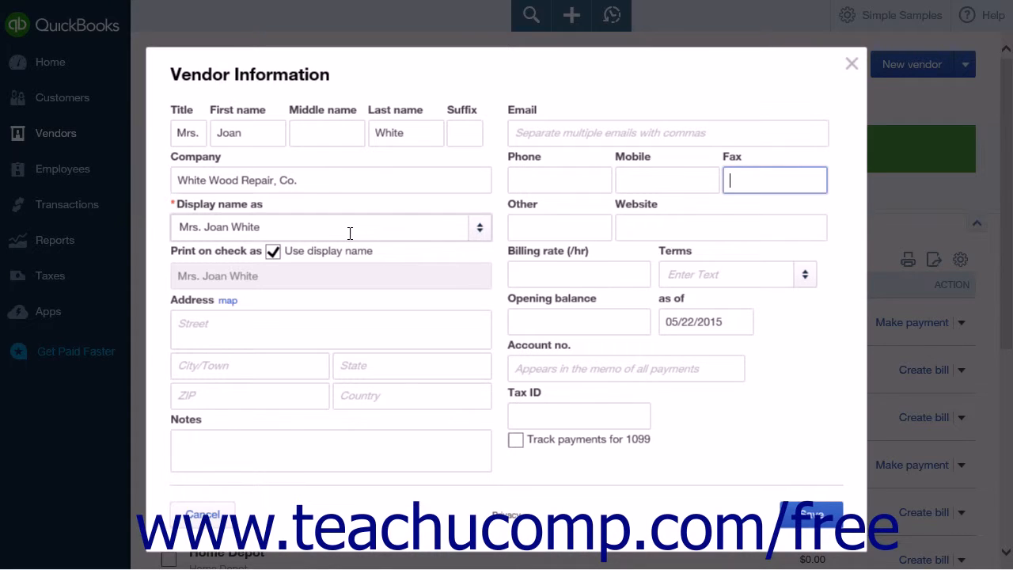
click(479, 231)
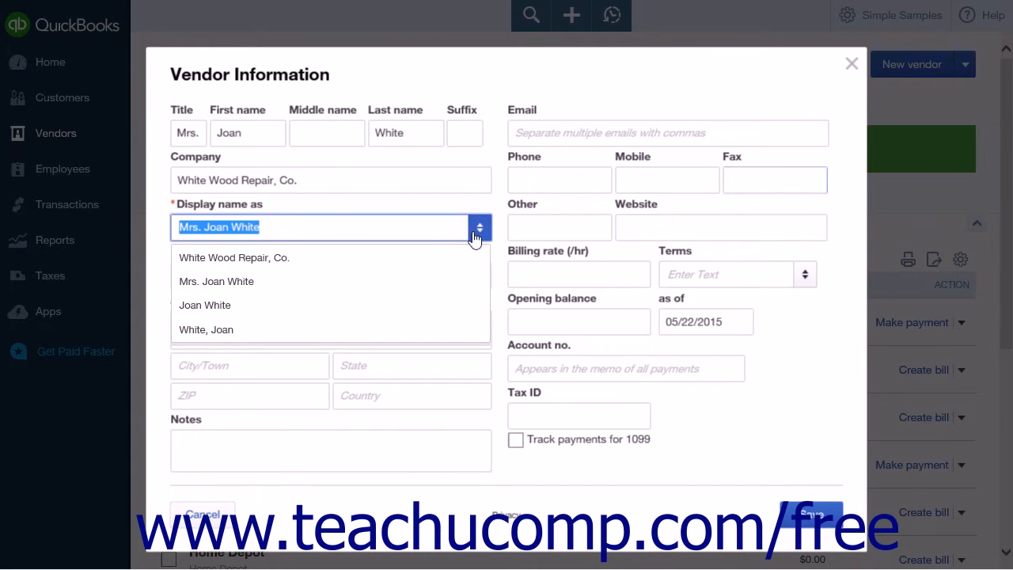
click(429, 258)
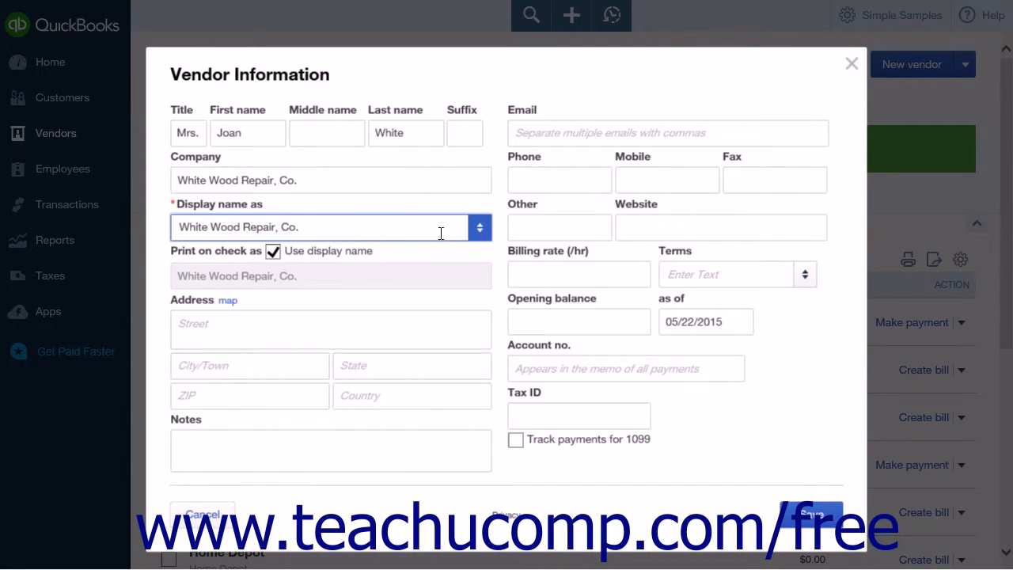
click(579, 231)
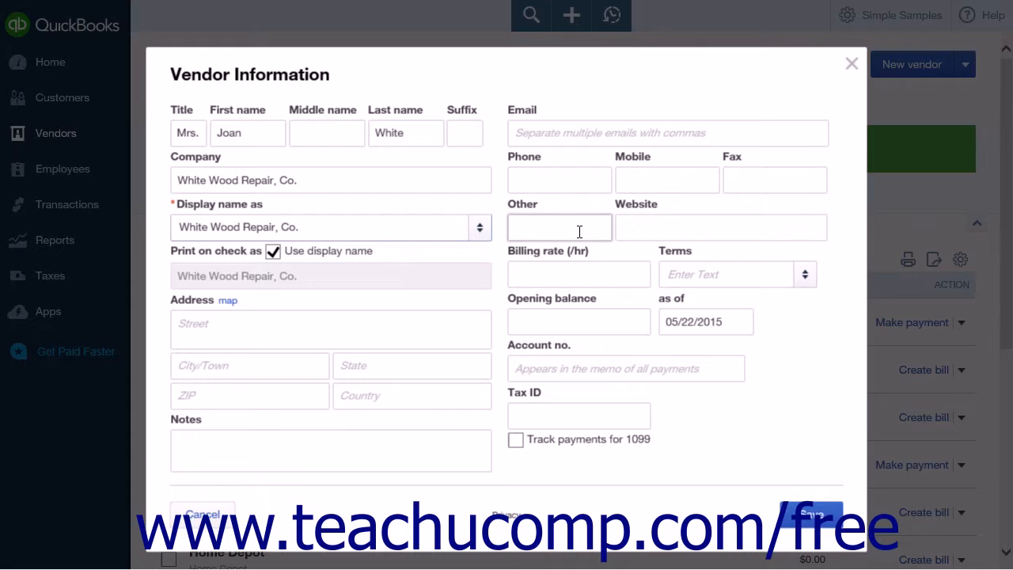
click(635, 225)
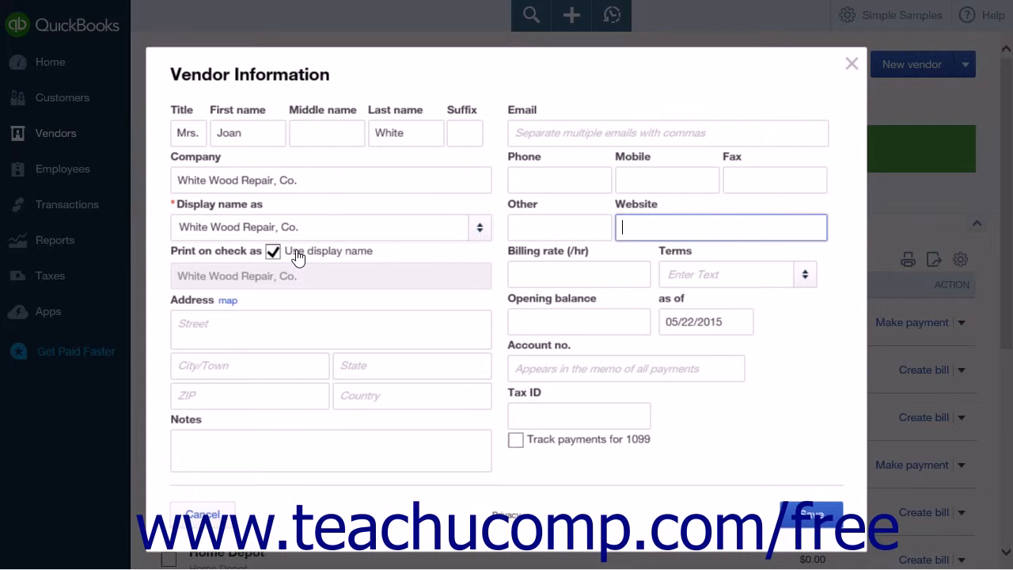
click(297, 259)
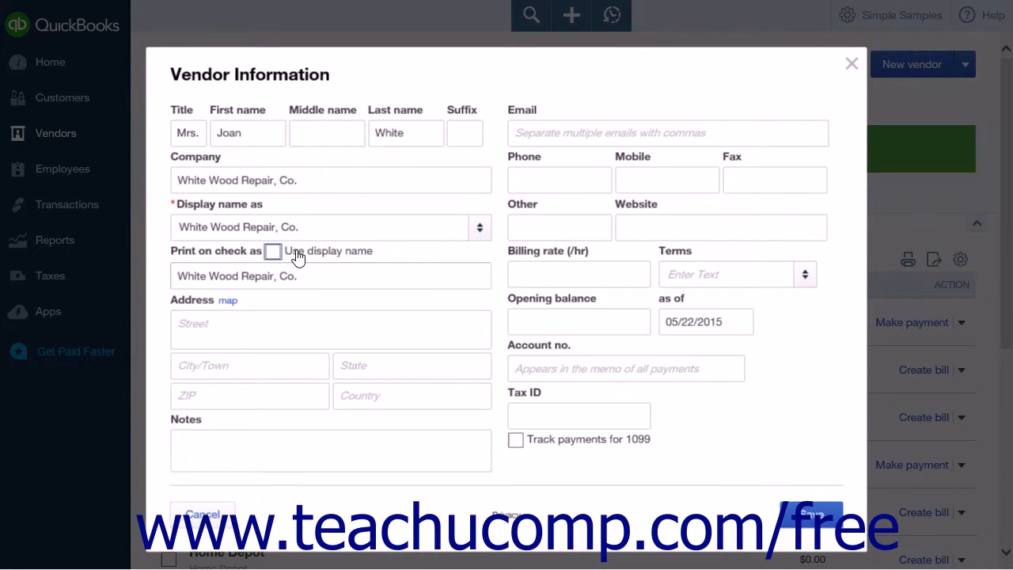
triple_click(377, 271)
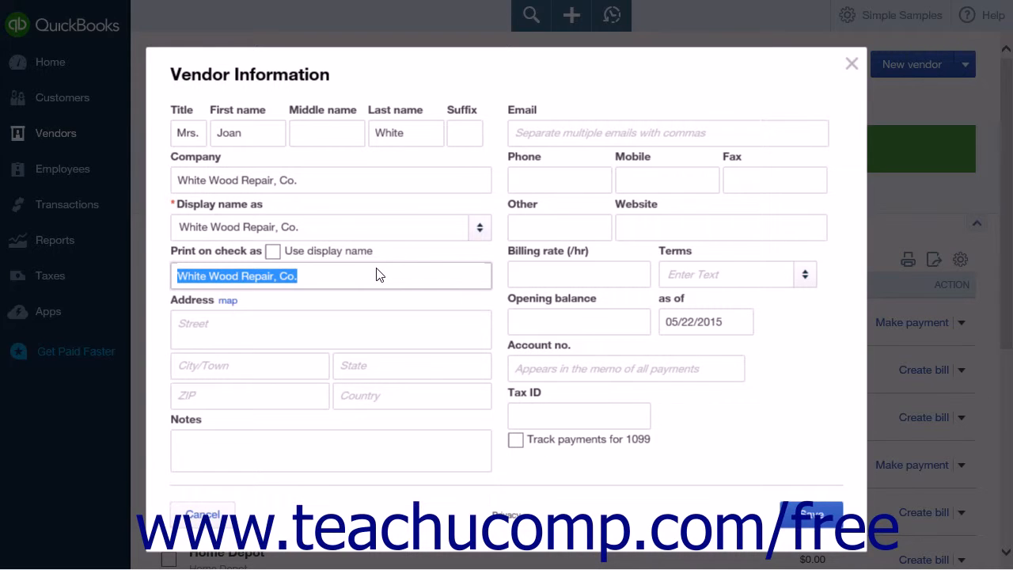
click(325, 251)
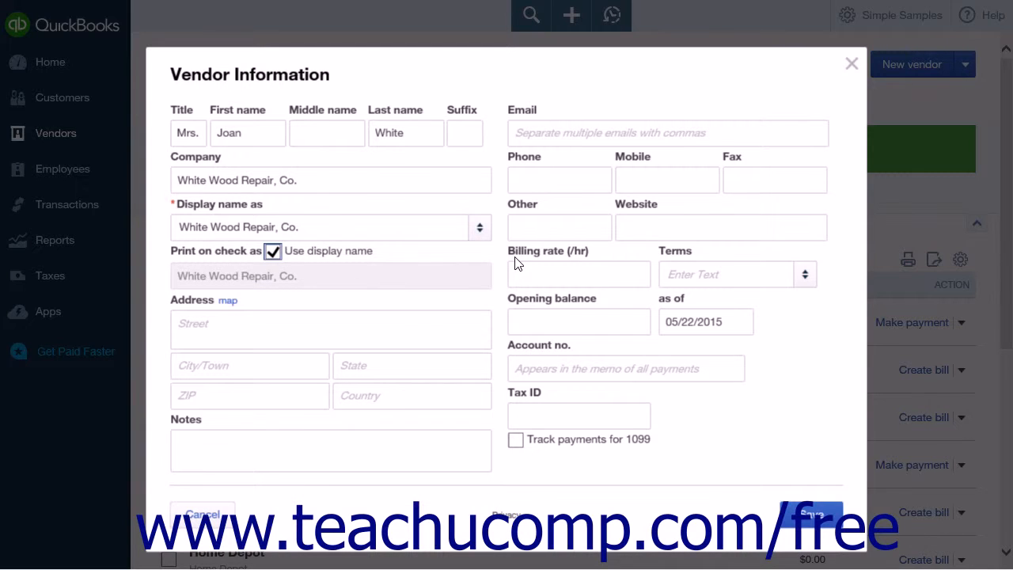
Set the vendor's payment terms to Net 30 and fill in its street, city, state and ZIP code.
click(535, 273)
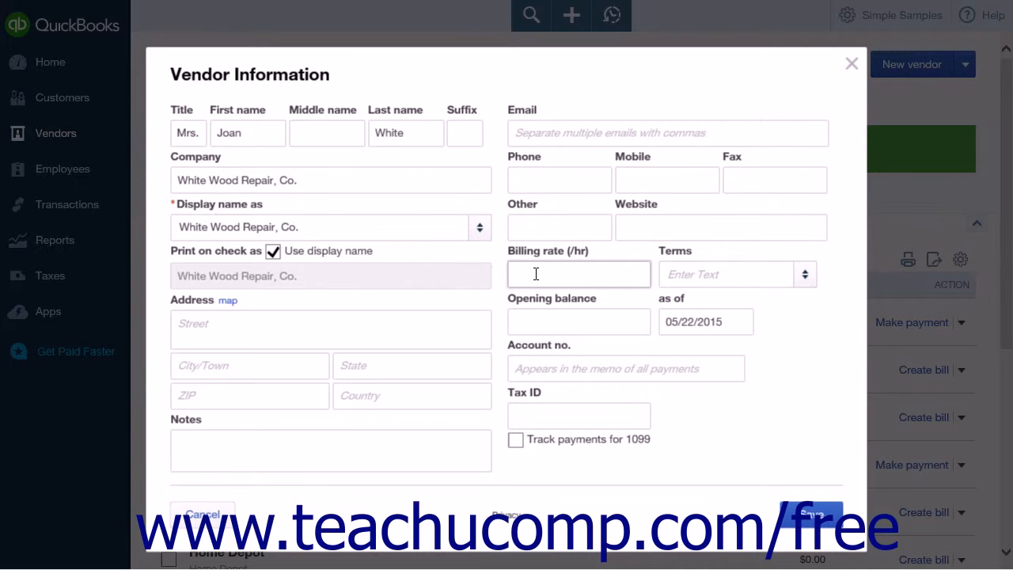
click(803, 275)
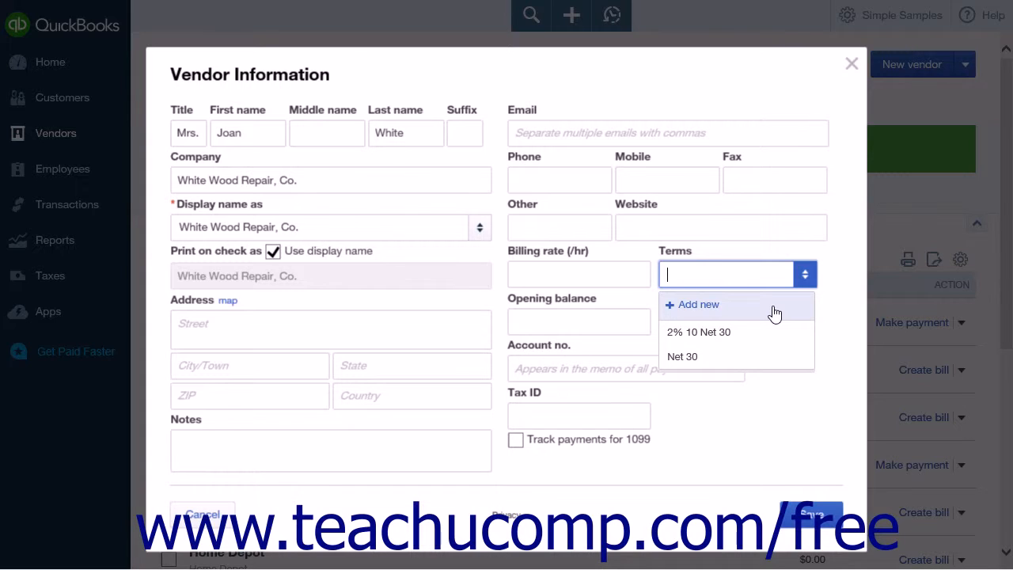
click(752, 355)
click(319, 328)
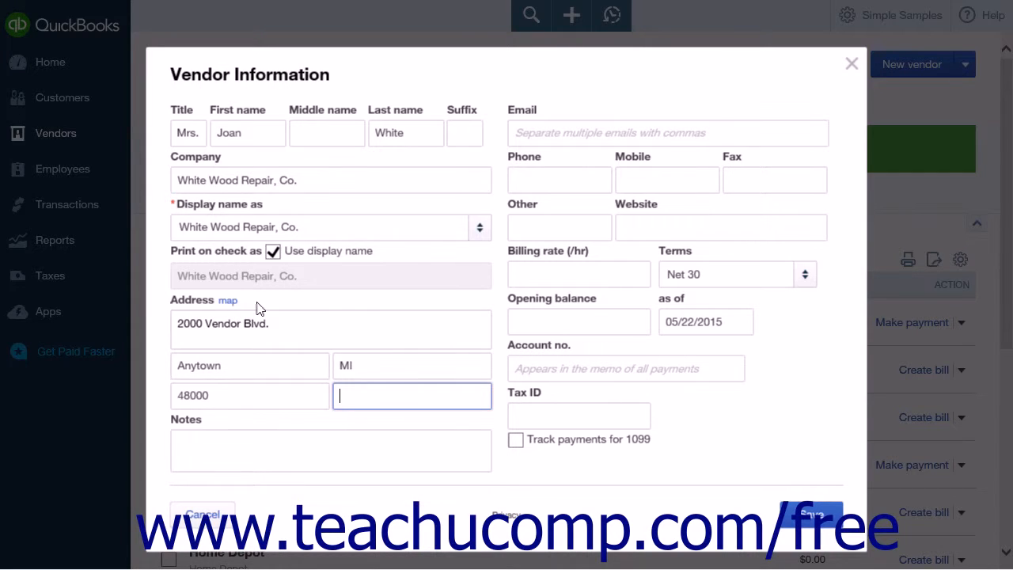
Leave the opening balance, account number, tax ID and notes fields empty and save the new vendor.
click(579, 322)
click(693, 322)
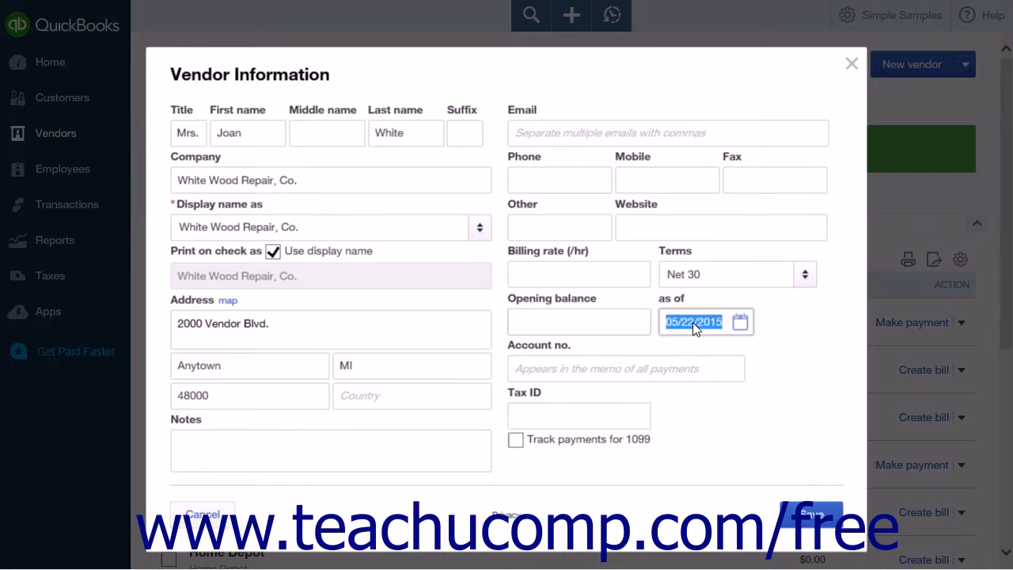
click(607, 373)
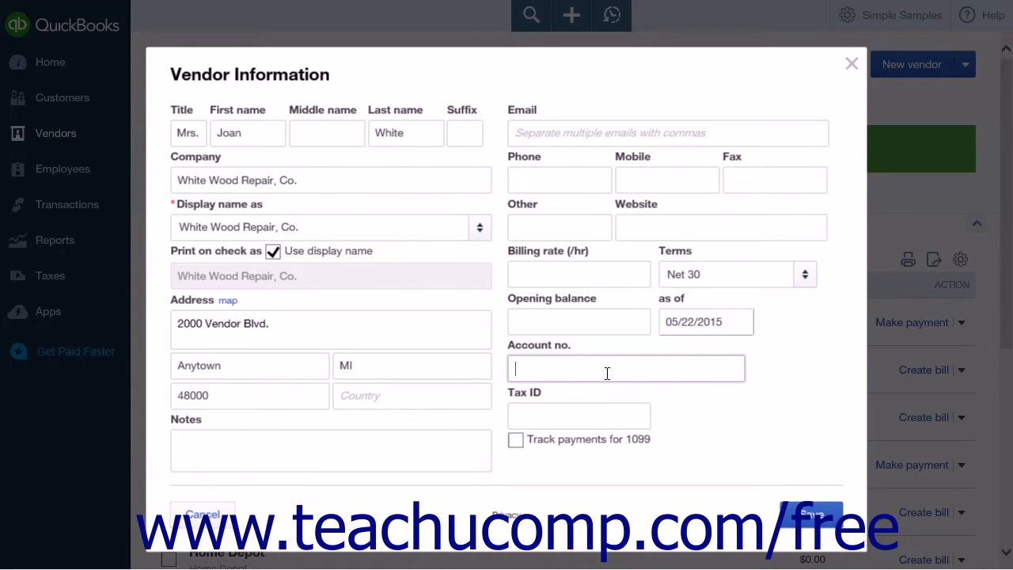
click(578, 421)
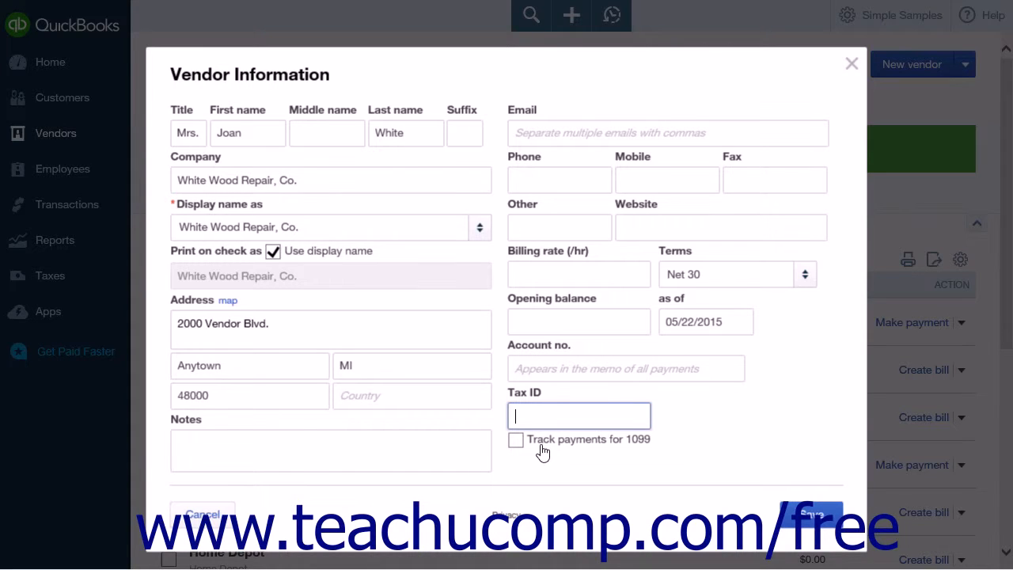
click(274, 451)
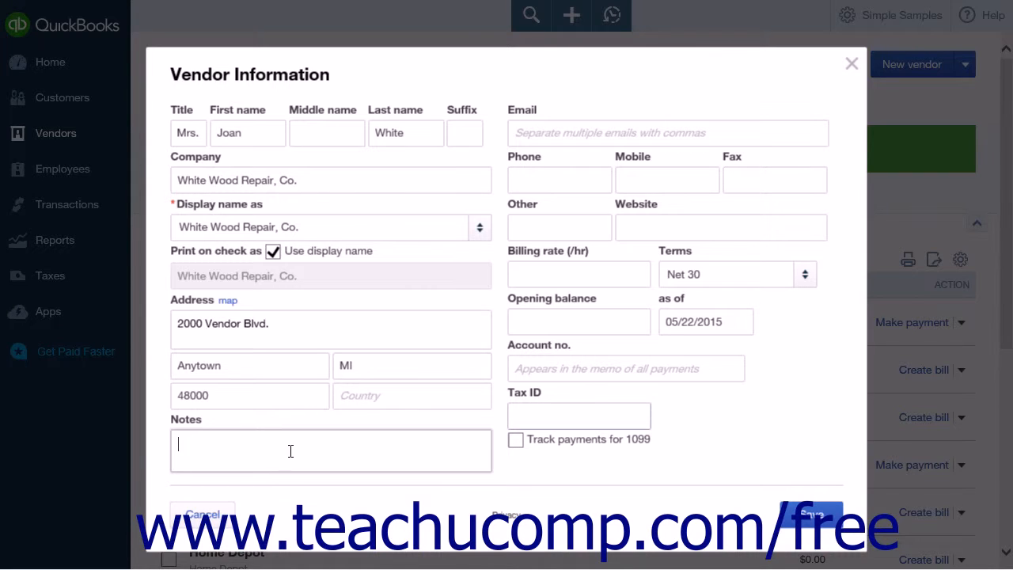
click(802, 519)
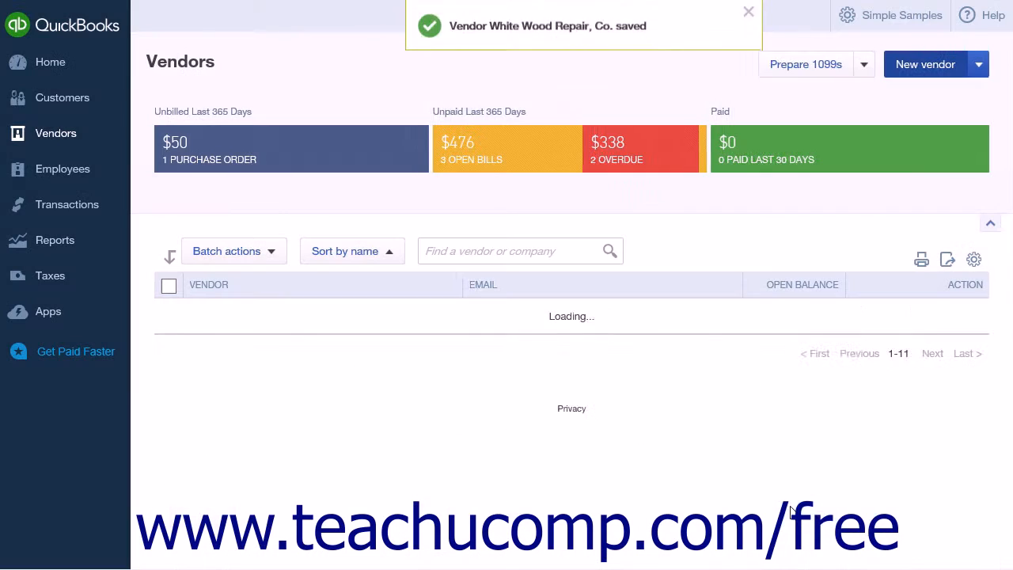
Open White Wood Repair, Co. from the vendor list, review its editable vendor information and save it without changes.
scroll(559, 417, down, 5)
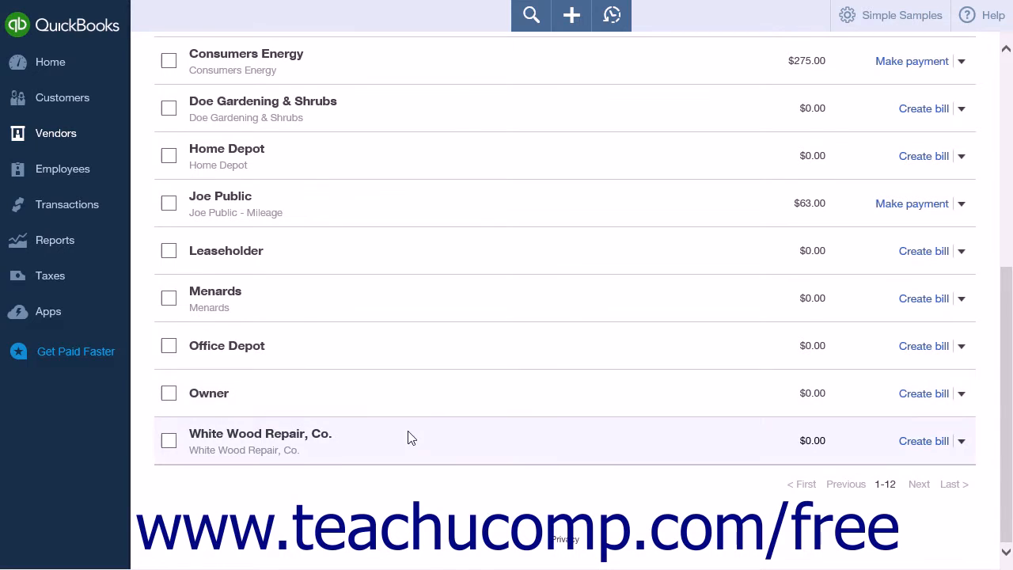
click(333, 449)
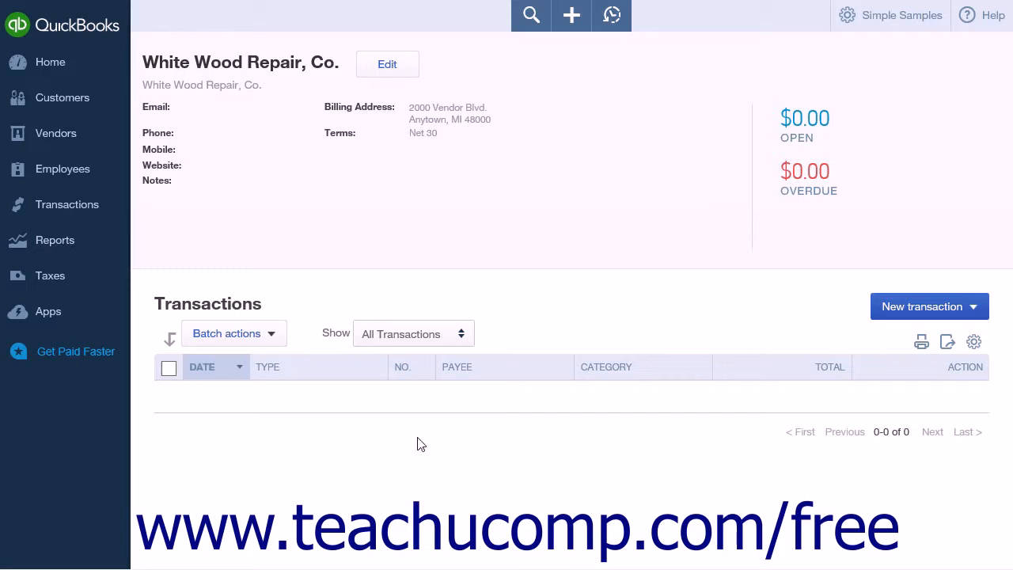
click(389, 65)
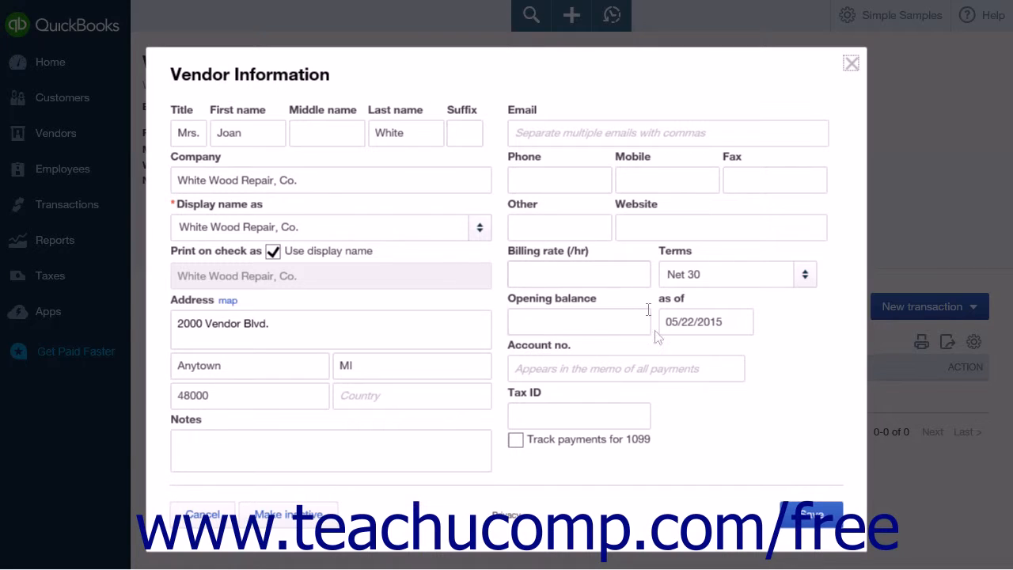
click(805, 515)
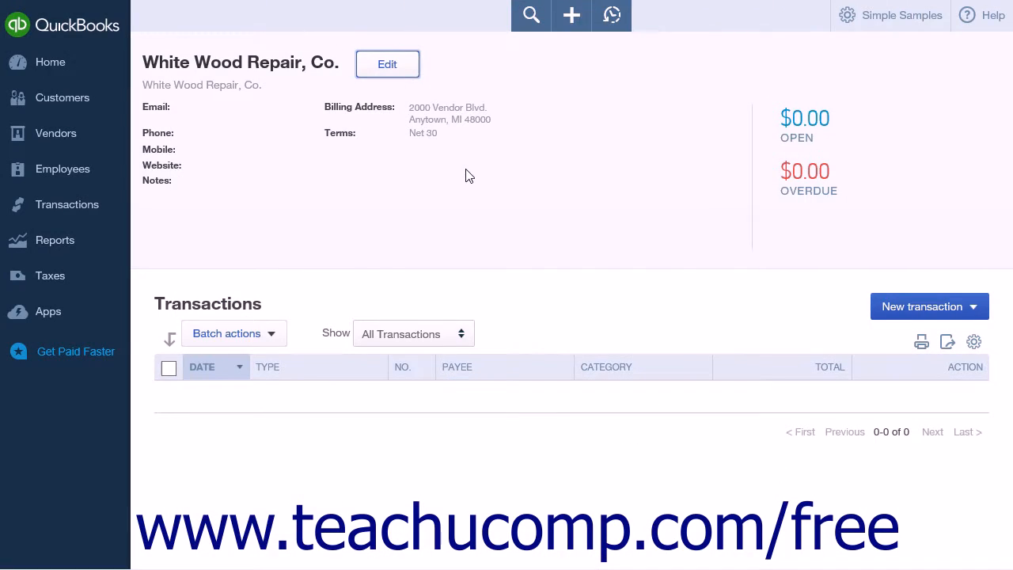
Make White Wood Repair, Co. inactive from the vendor list and confirm the change.
click(53, 136)
scroll(583, 336, down, 5)
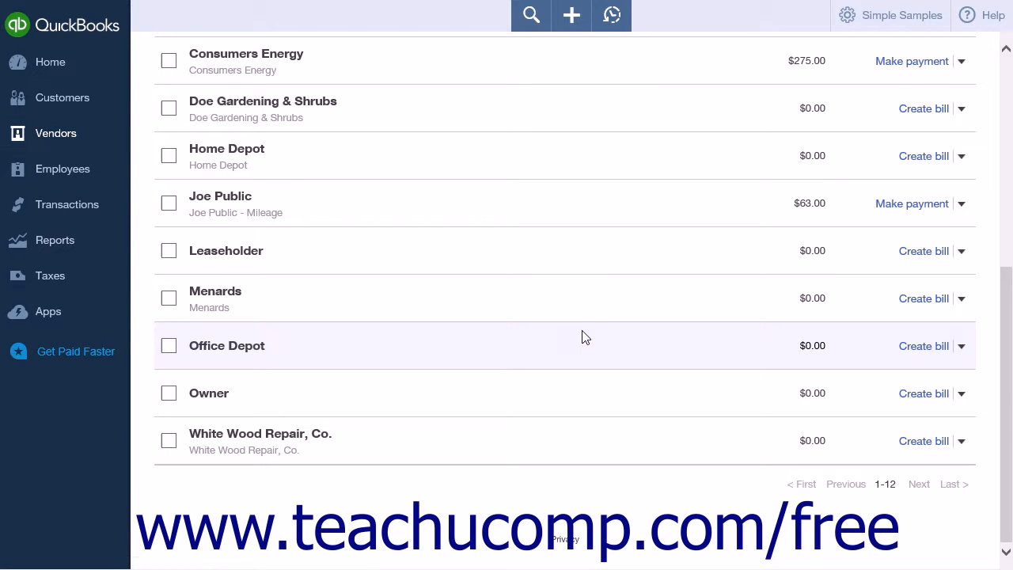
click(960, 443)
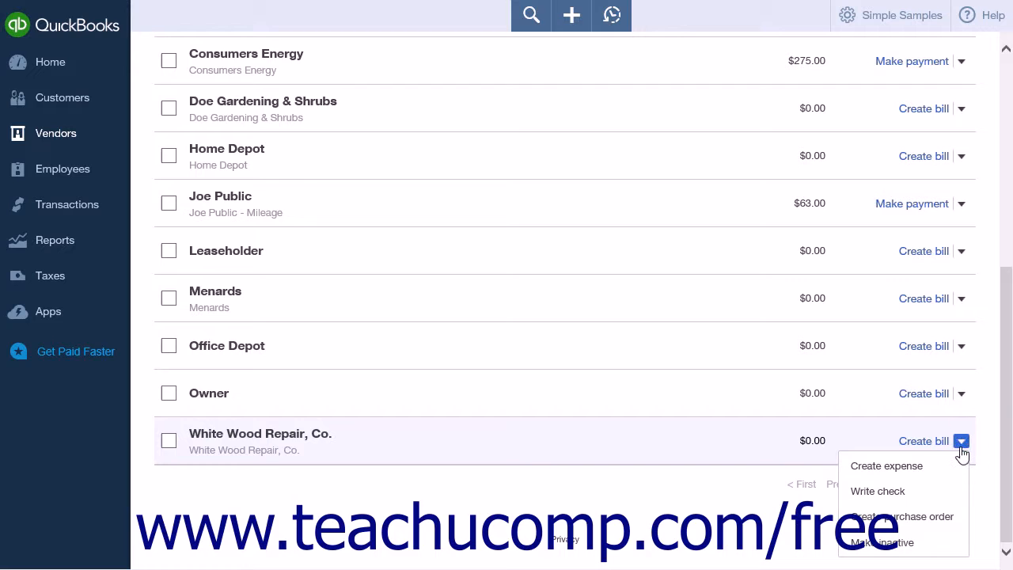
click(924, 544)
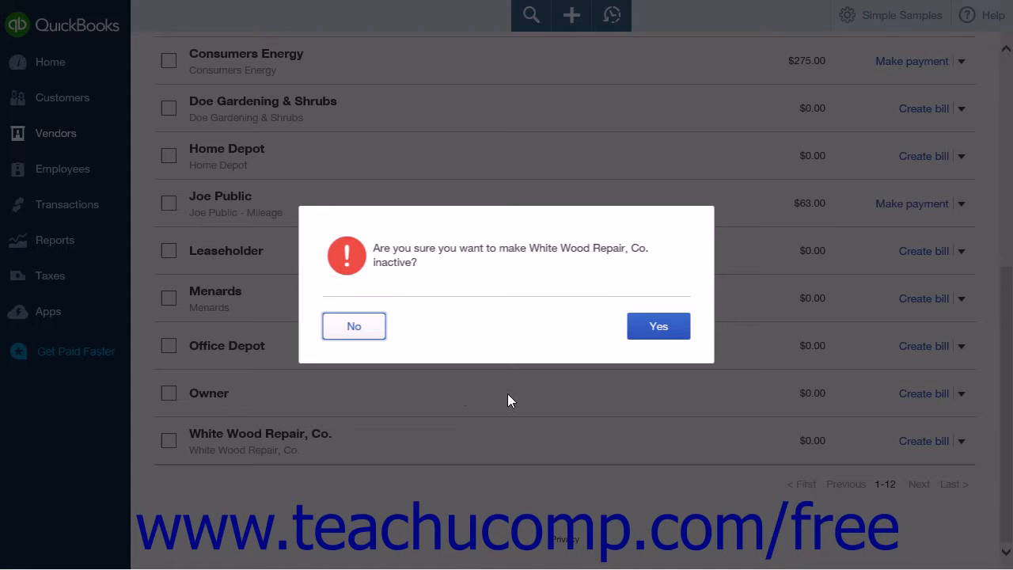
click(653, 330)
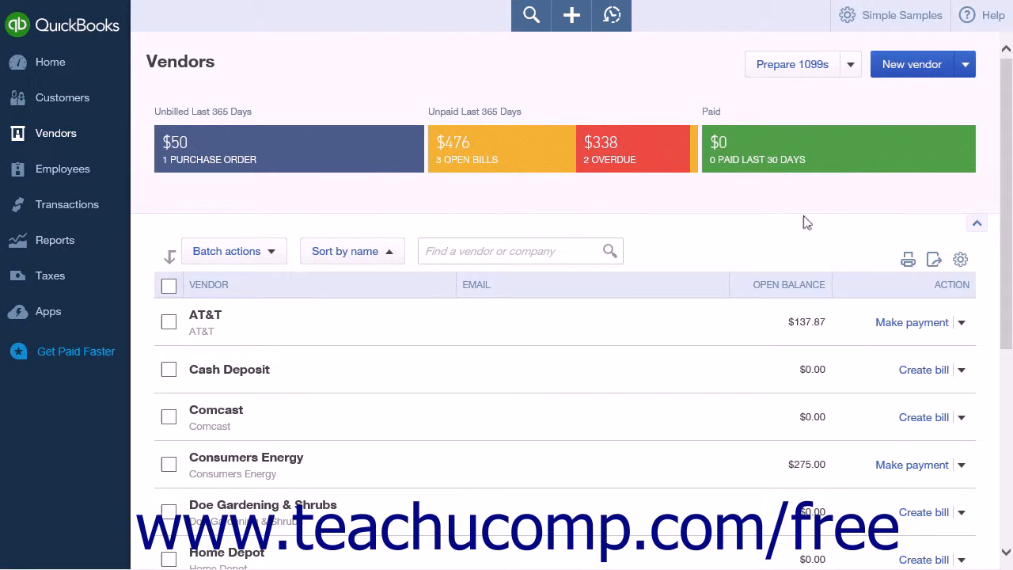
Include inactive vendors in the vendor list and make White Wood Repair, Co. active again.
click(960, 260)
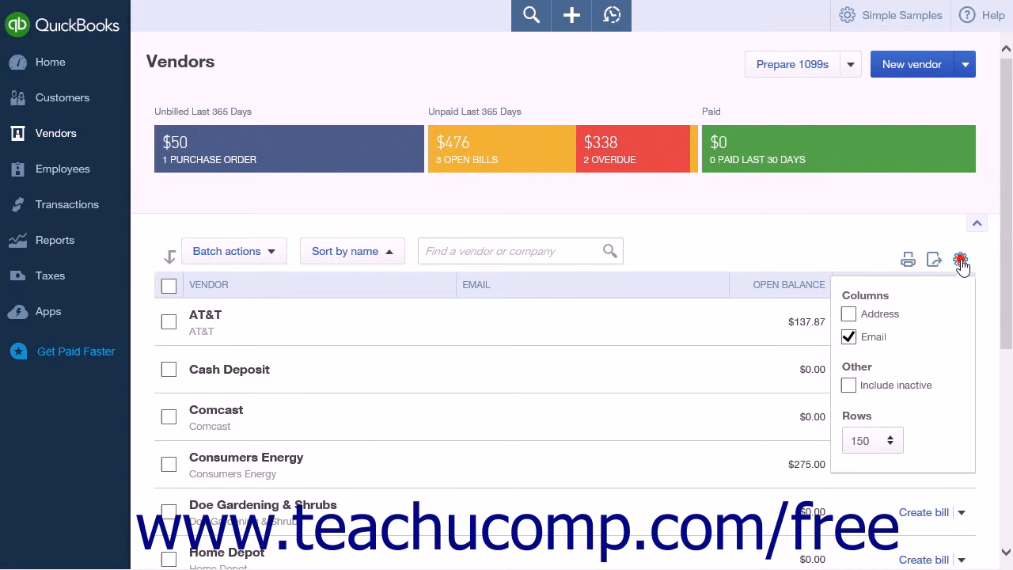
click(848, 385)
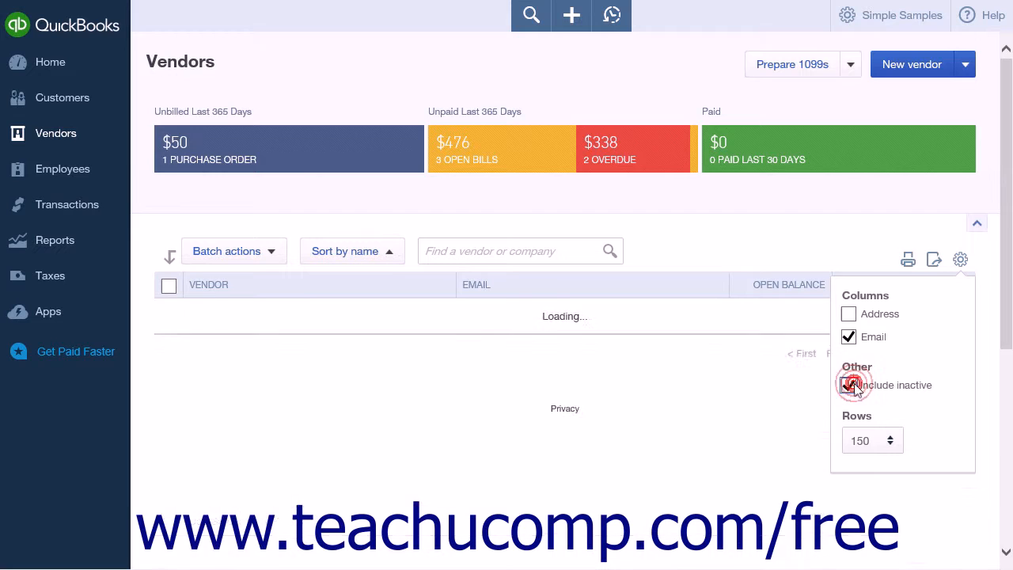
click(960, 261)
scroll(877, 343, down, 6)
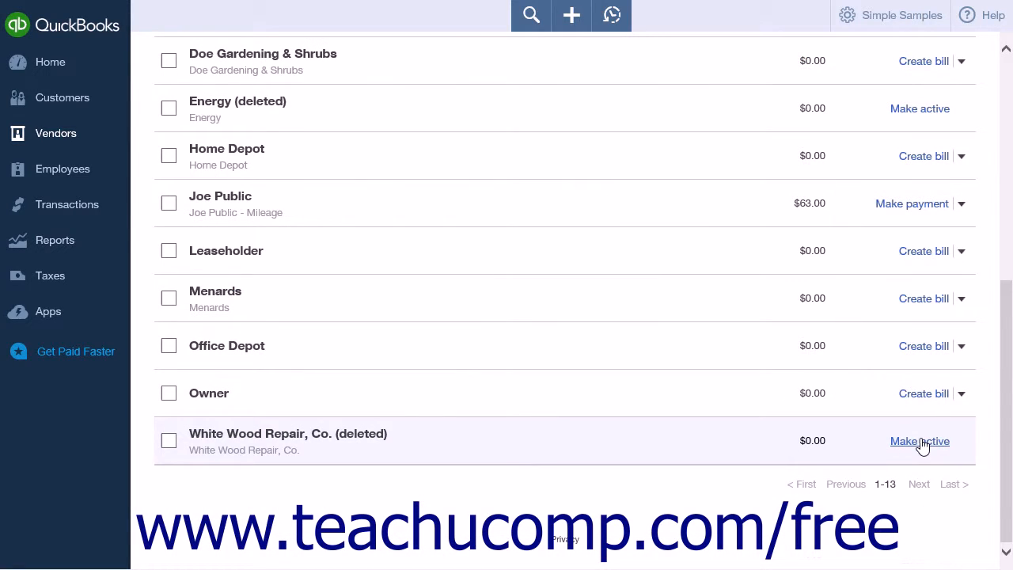
click(920, 442)
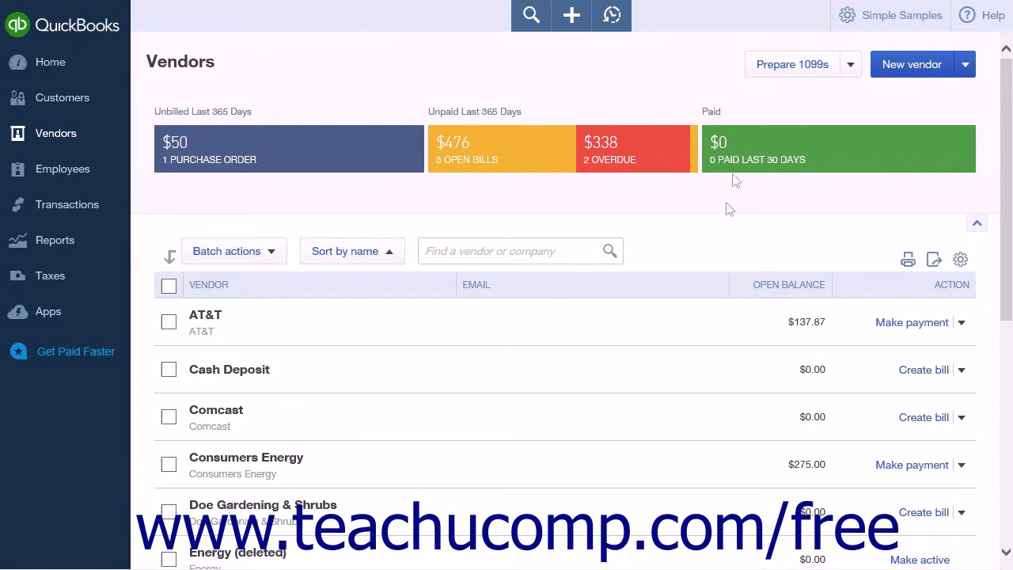
Filter the vendor list by unbilled purchase orders and clear the filter, and collapse and re-expand the summary bar above the list.
click(718, 64)
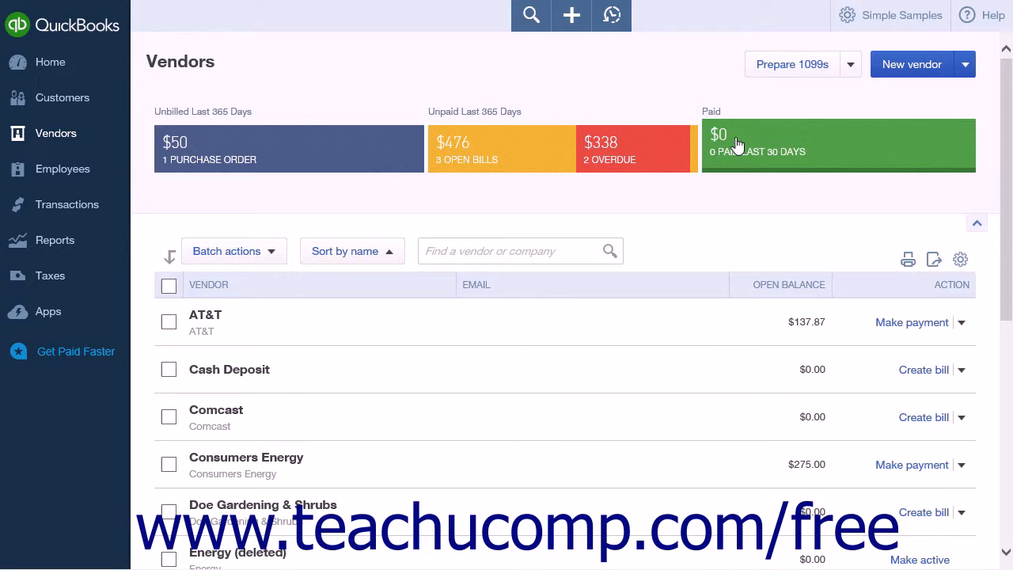
click(315, 164)
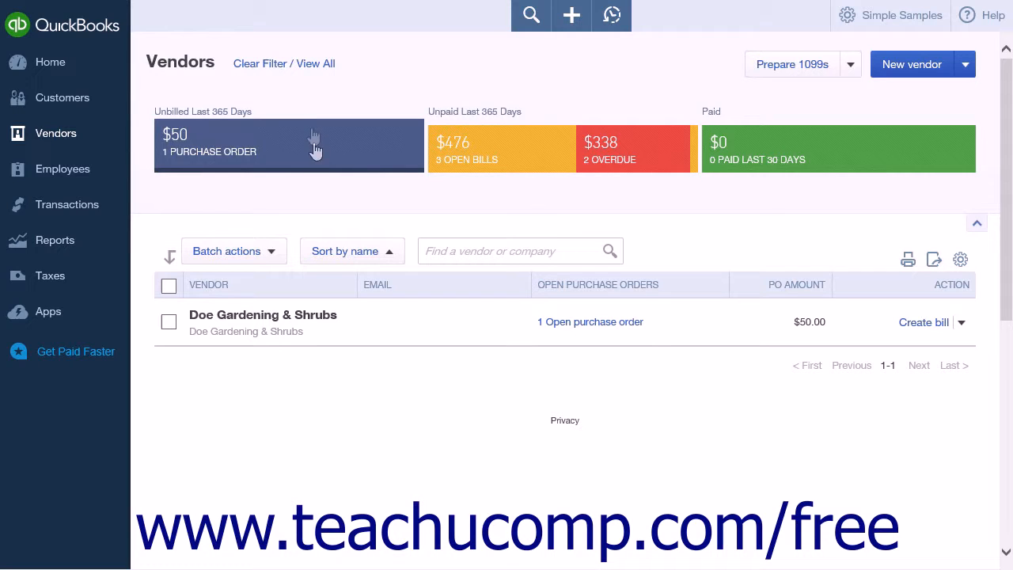
click(299, 64)
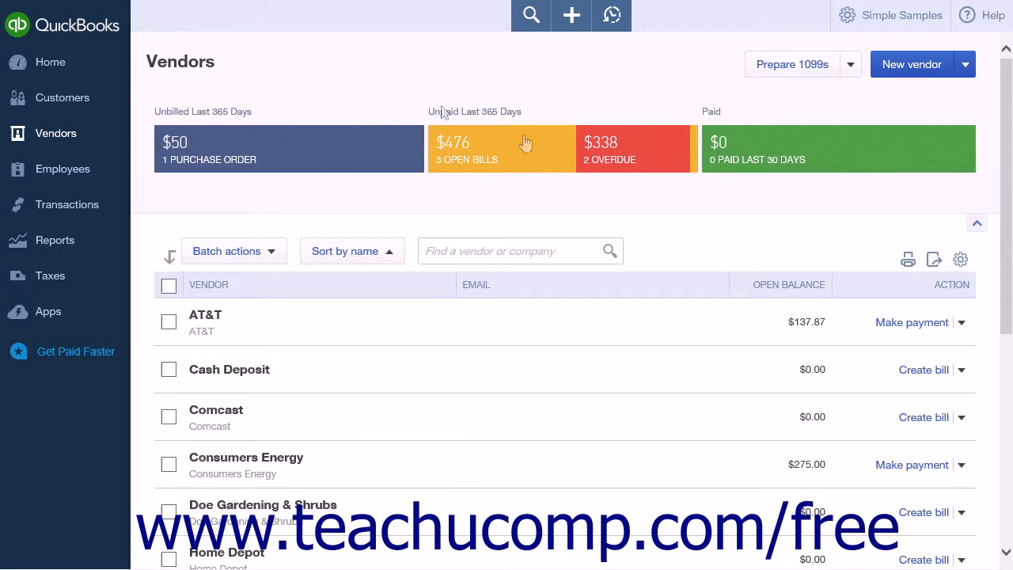
click(976, 224)
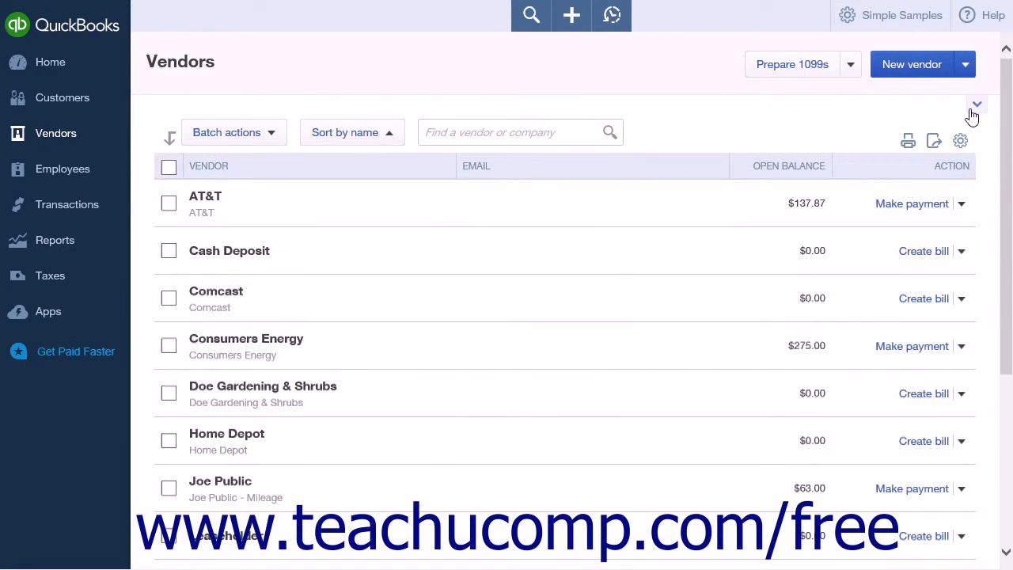
click(975, 105)
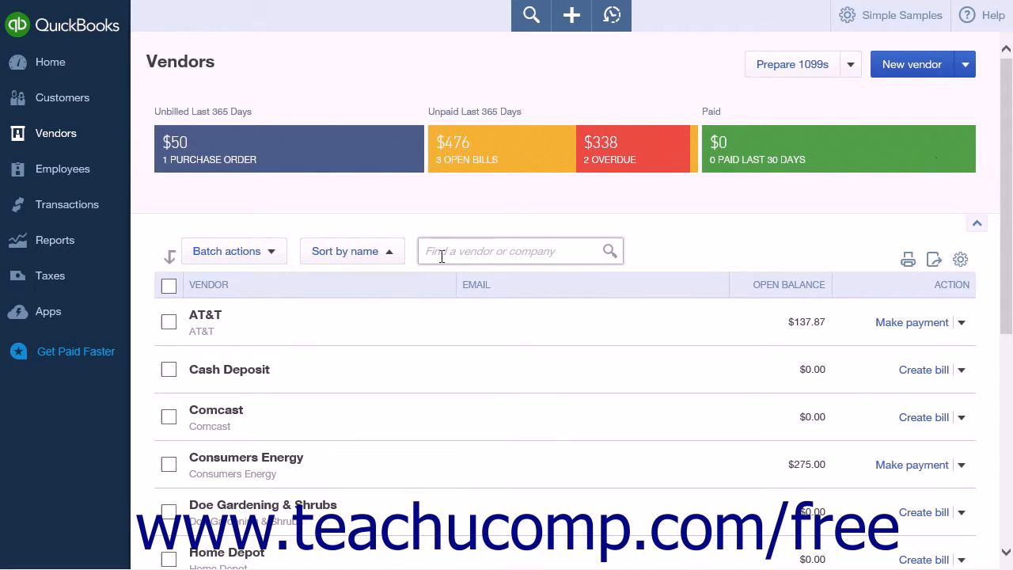
Review the batch actions and the sorting choices available for the vendor list without applying any.
click(272, 251)
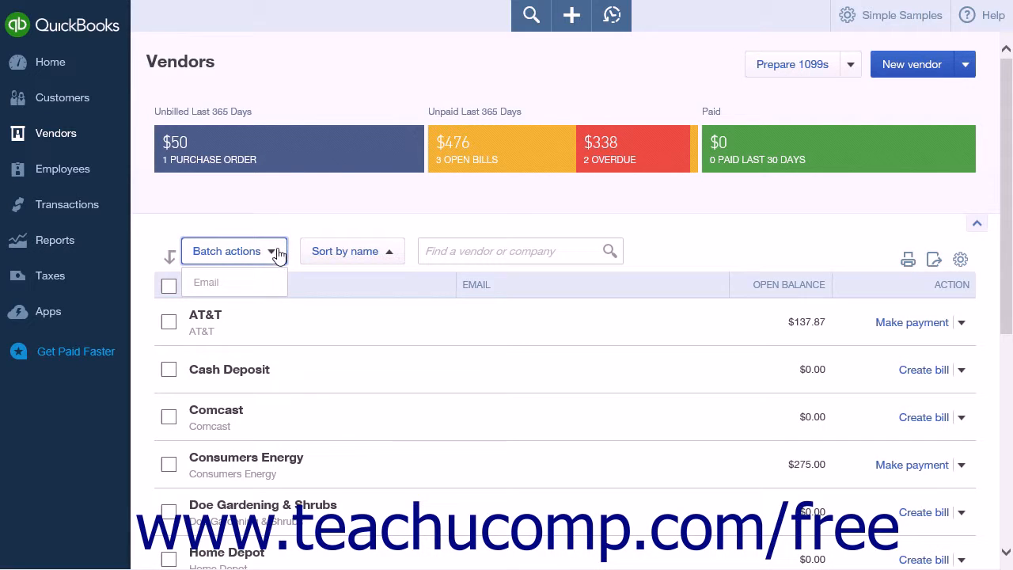
click(274, 252)
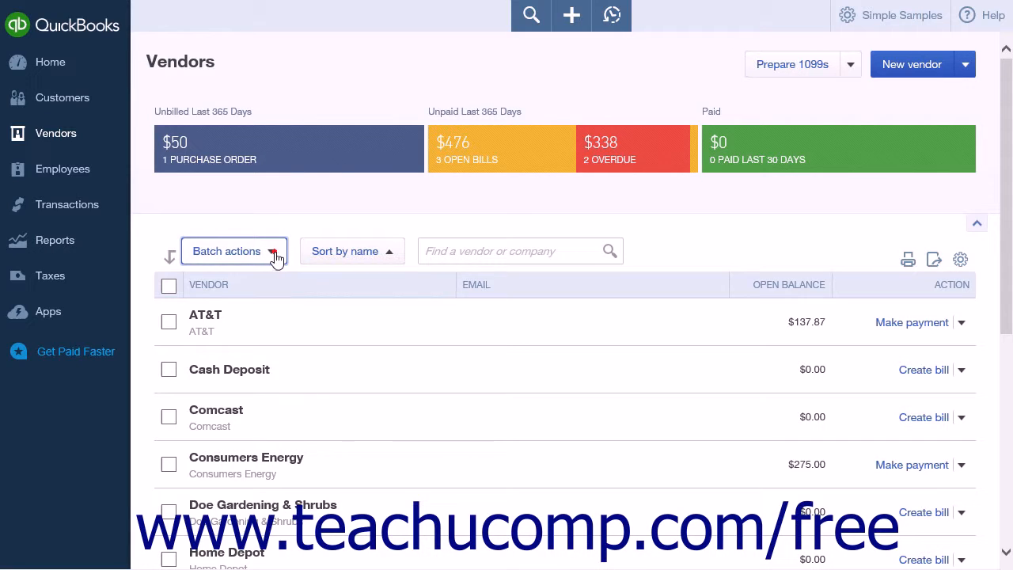
click(340, 253)
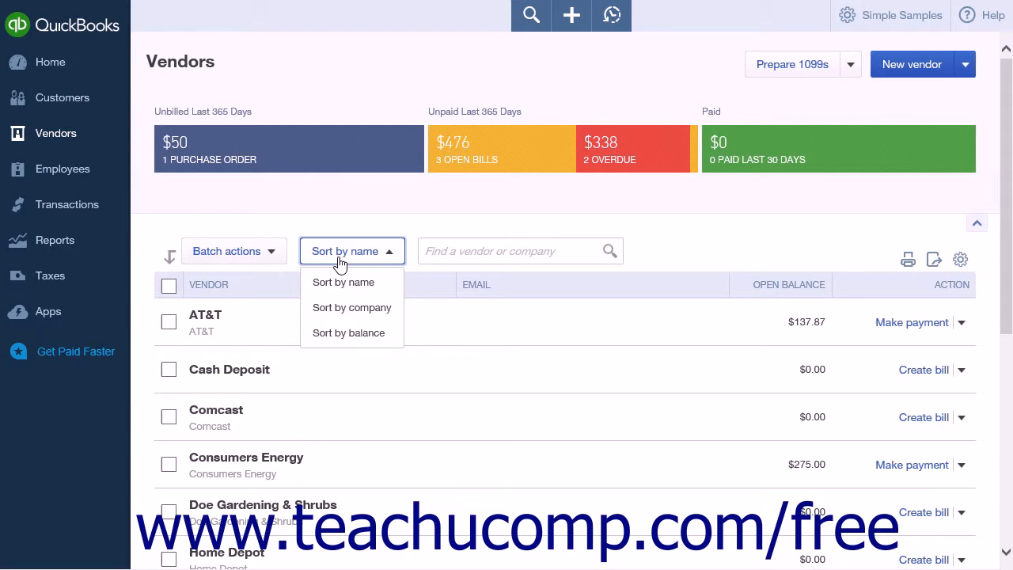
click(340, 258)
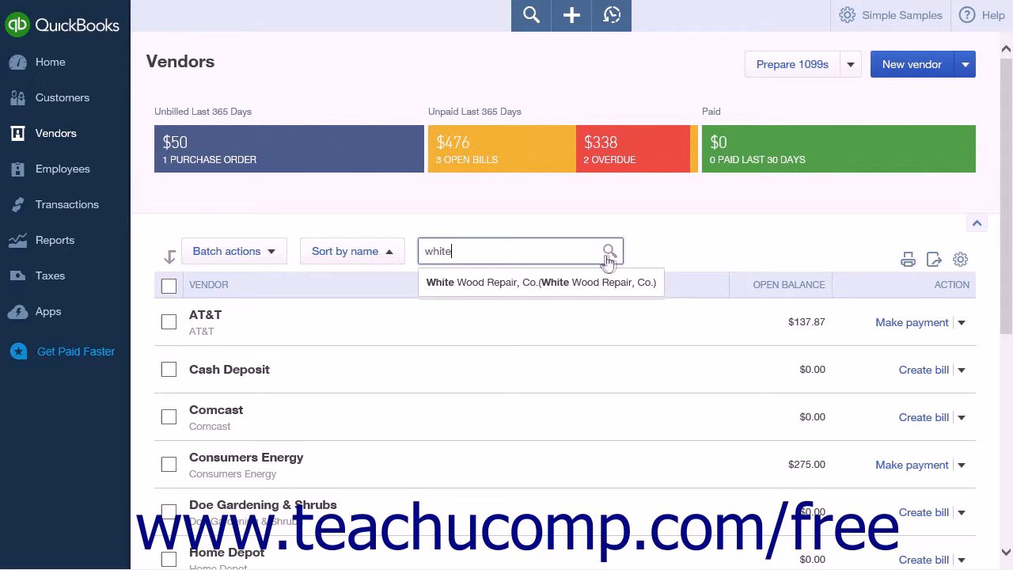
Search the vendor list for "white" and clear the search text.
click(610, 252)
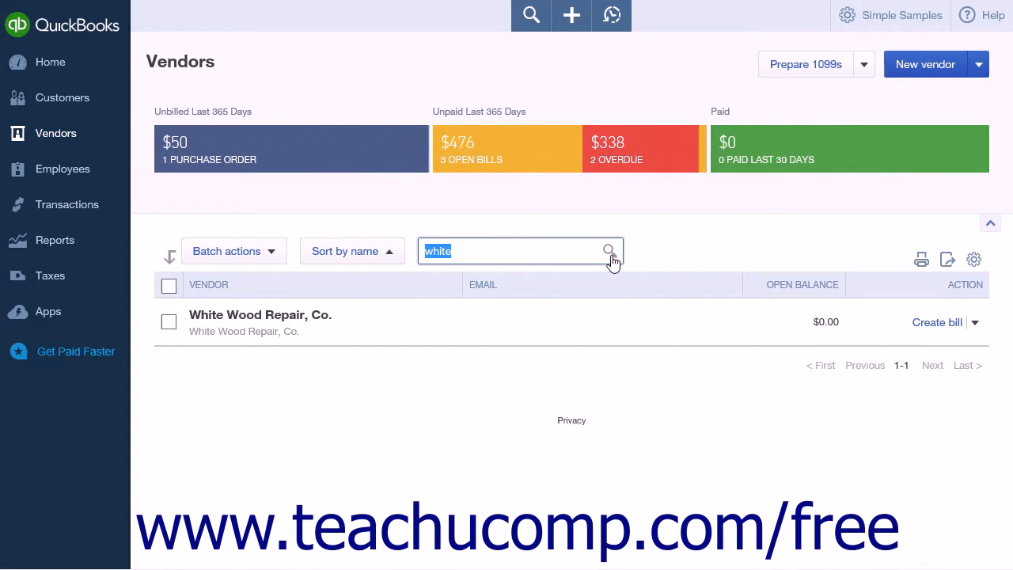
key(BackSpace)
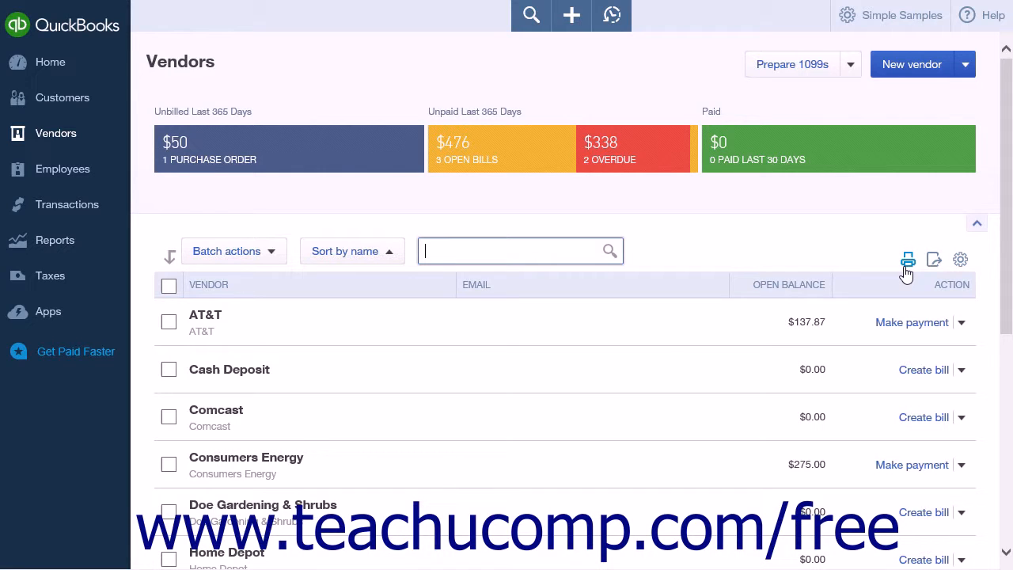
Review the vendor list's column, inactive-vendor and row-count settings and close them without changes.
click(960, 261)
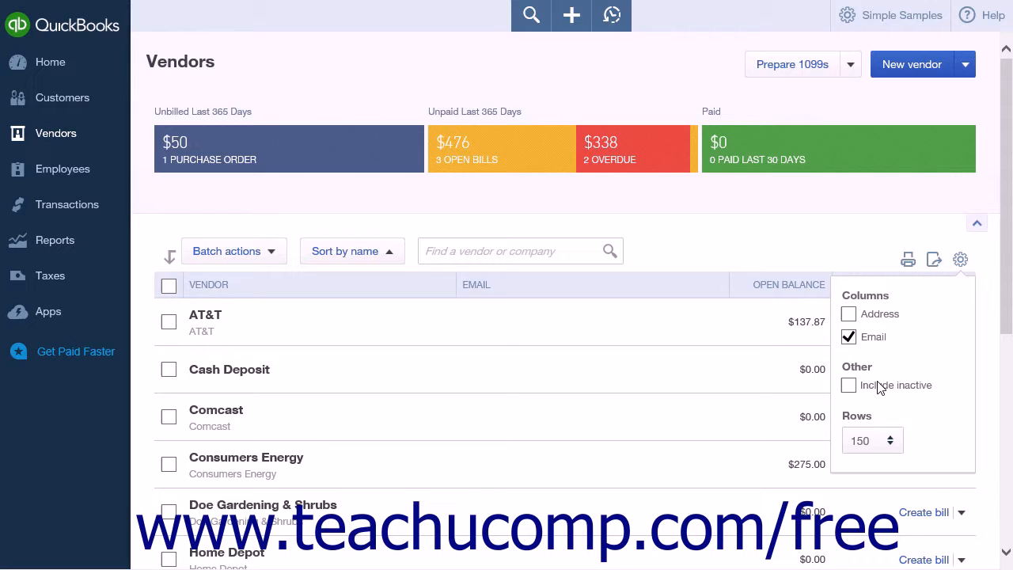
click(898, 446)
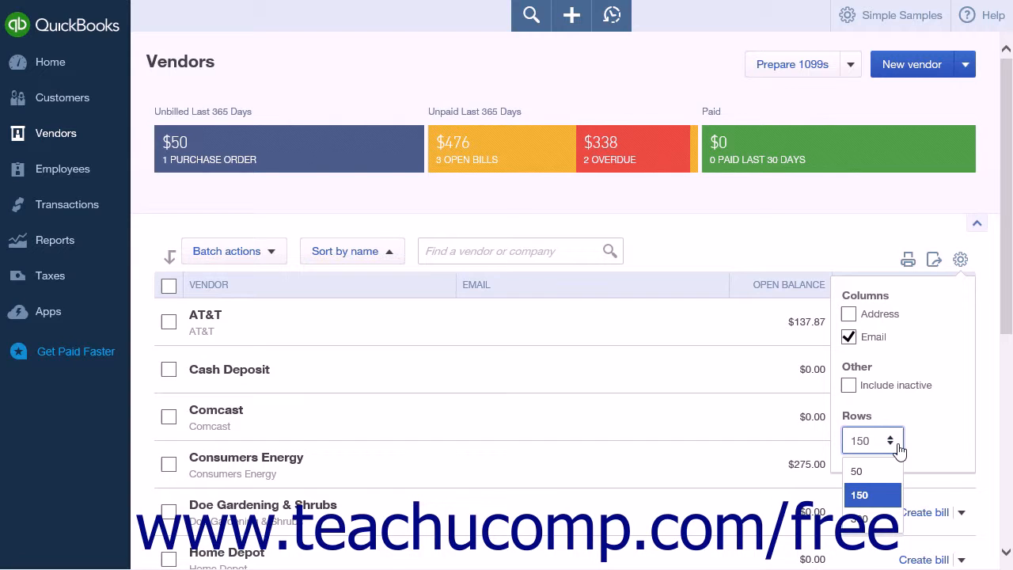
click(900, 448)
click(959, 260)
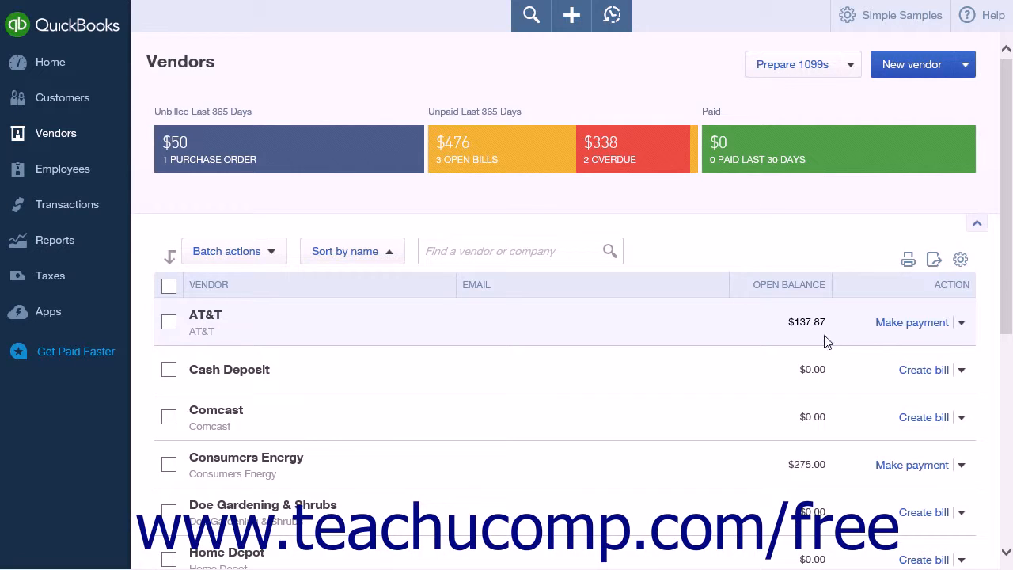
Examine the actions offered for AT&T and Cash Deposit, including making Cash Deposit inactive, and decline its confirmation.
click(960, 322)
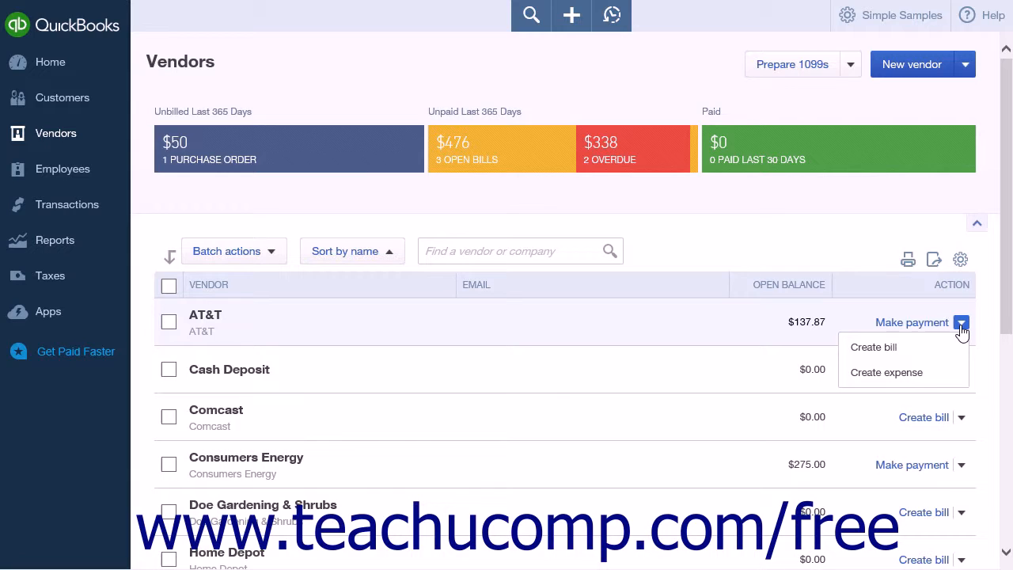
click(960, 325)
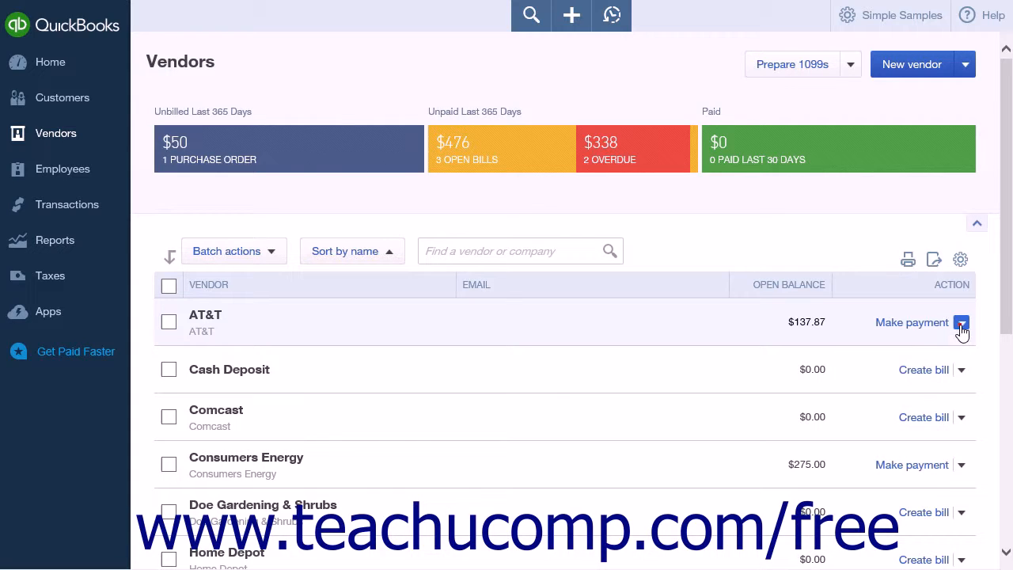
click(960, 371)
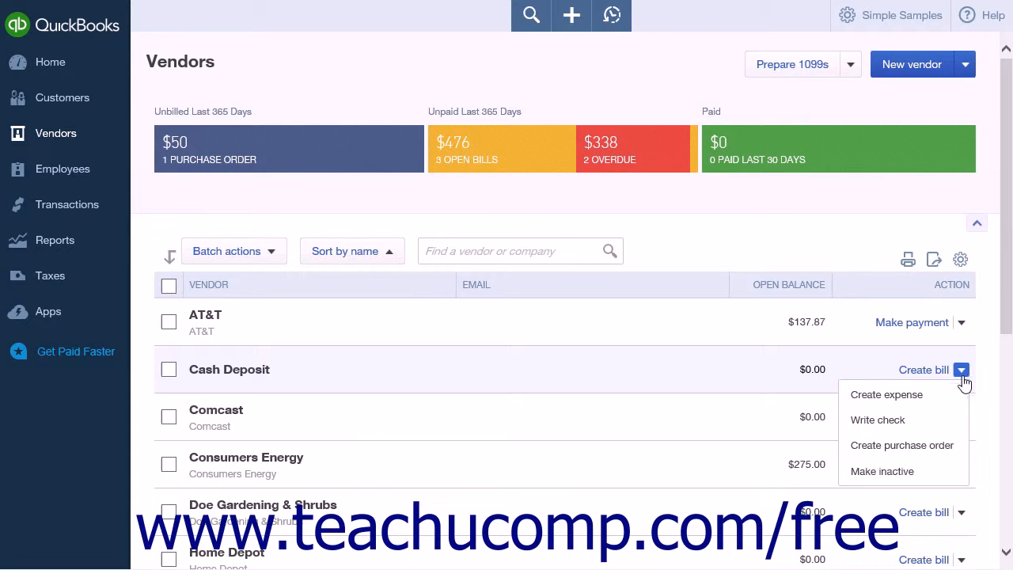
click(942, 471)
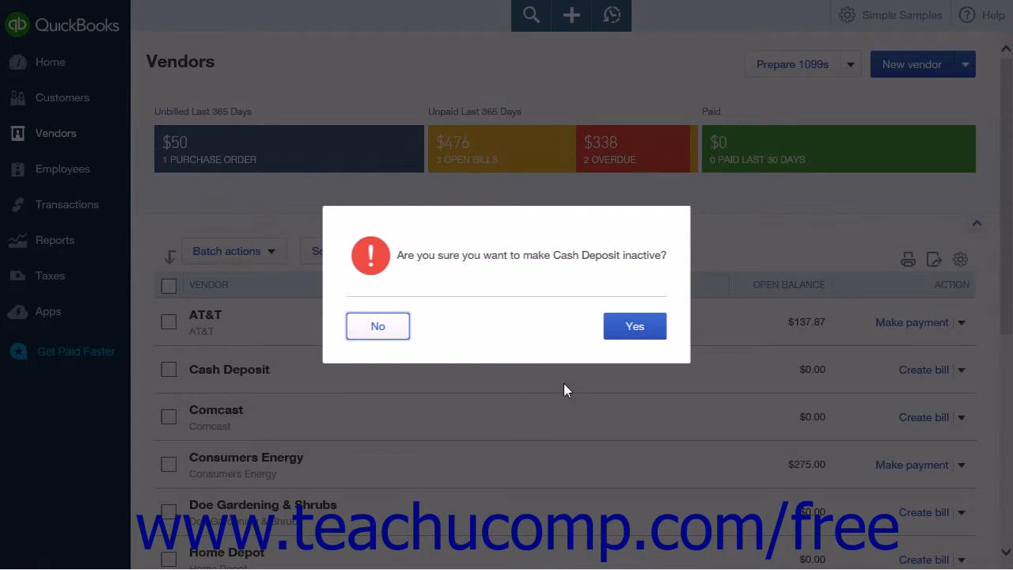
click(391, 332)
scroll(631, 391, down, 5)
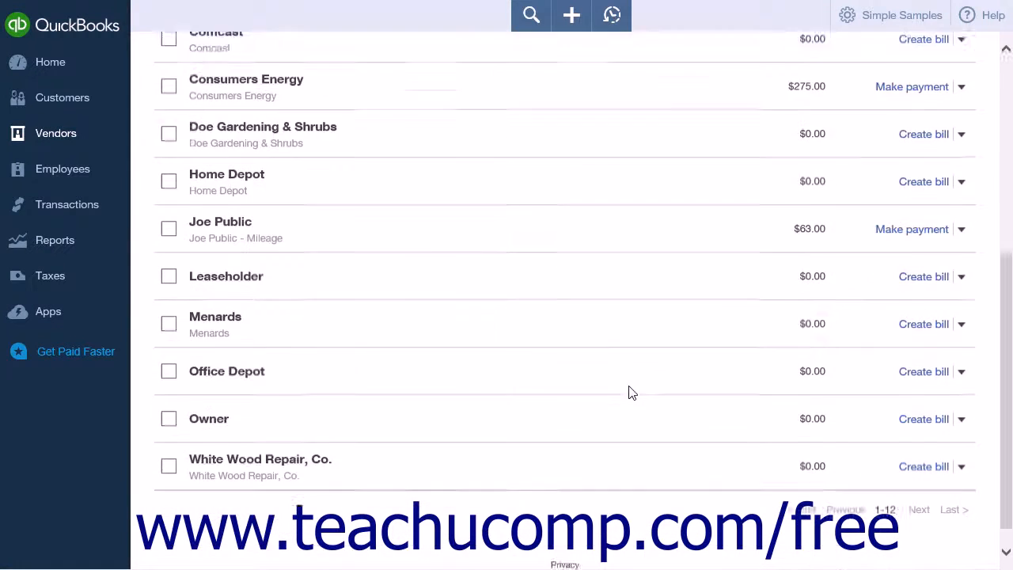